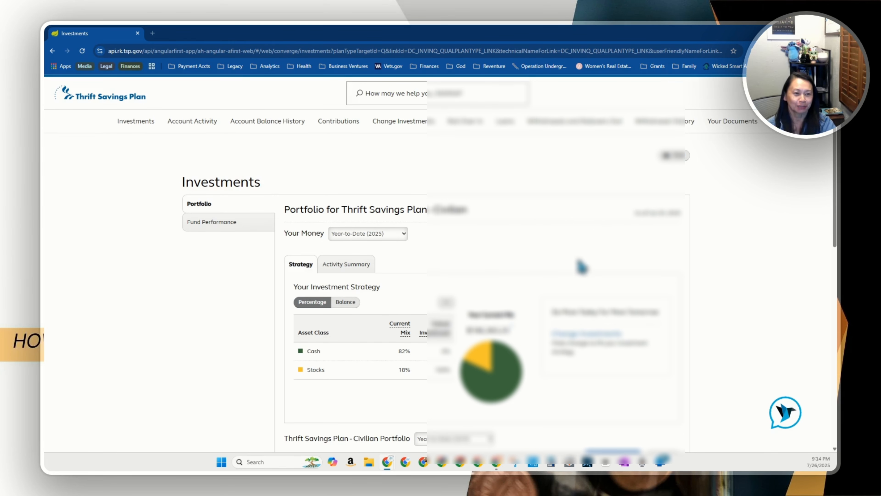
Examine the investment strategy and the individual fund holdings in the Thrift Savings Plan - Civilian portfolio.
{"action": "scroll", "coordinate": [580, 263], "scroll_direction": "down", "scroll_amount": 2}
{"action": "scroll", "coordinate": [579, 265], "scroll_direction": "up", "scroll_amount": 2}
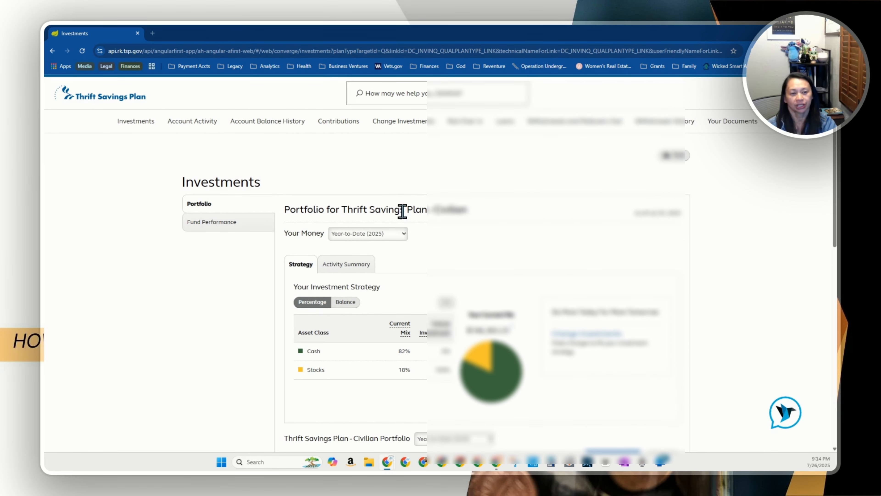
{"action": "scroll", "coordinate": [498, 255], "scroll_direction": "down", "scroll_amount": 1}
{"action": "scroll", "coordinate": [499, 255], "scroll_direction": "down", "scroll_amount": 2}
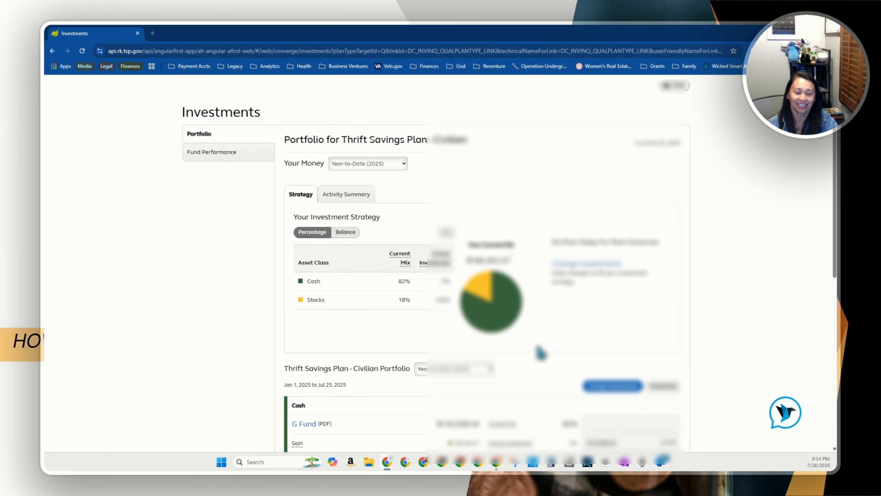
{"action": "scroll", "coordinate": [537, 351], "scroll_direction": "down", "scroll_amount": 7}
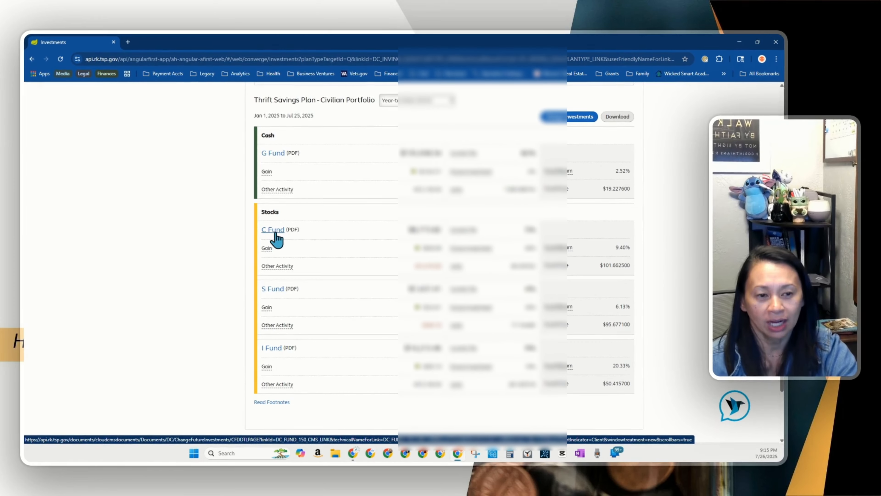
Open the C Fund fact sheet in a full-size window, read the holdings and industry groups on both pages, and close it.
{"action": "left_click", "coordinate": [276, 233]}
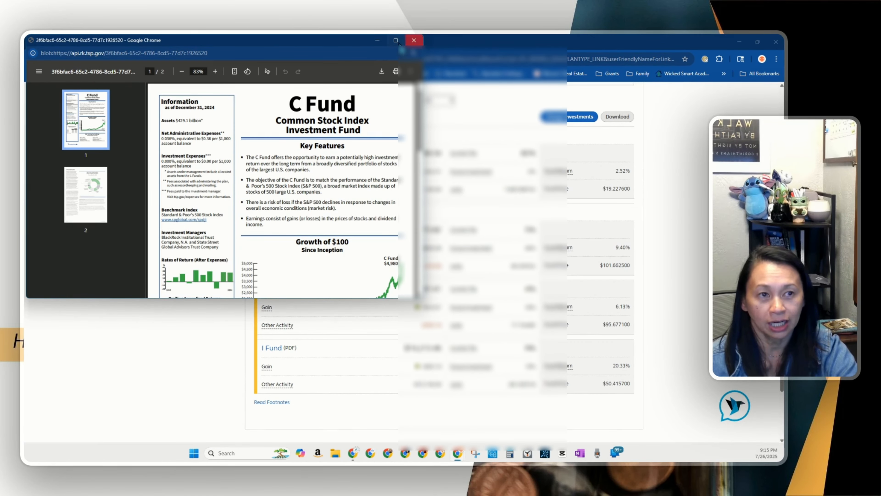
{"action": "left_click", "coordinate": [397, 41]}
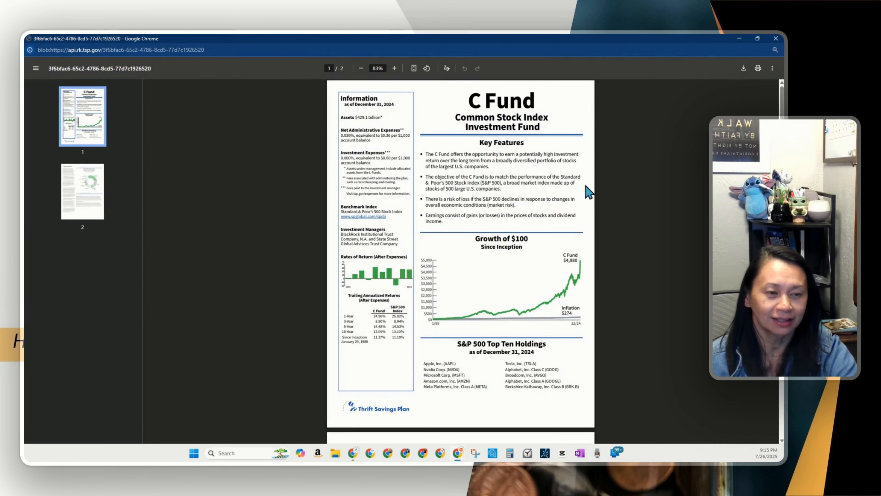
{"action": "scroll", "coordinate": [588, 193], "scroll_direction": "down", "scroll_amount": 6}
{"action": "scroll", "coordinate": [586, 193], "scroll_direction": "down", "scroll_amount": 4}
{"action": "scroll", "coordinate": [586, 194], "scroll_direction": "up", "scroll_amount": 4}
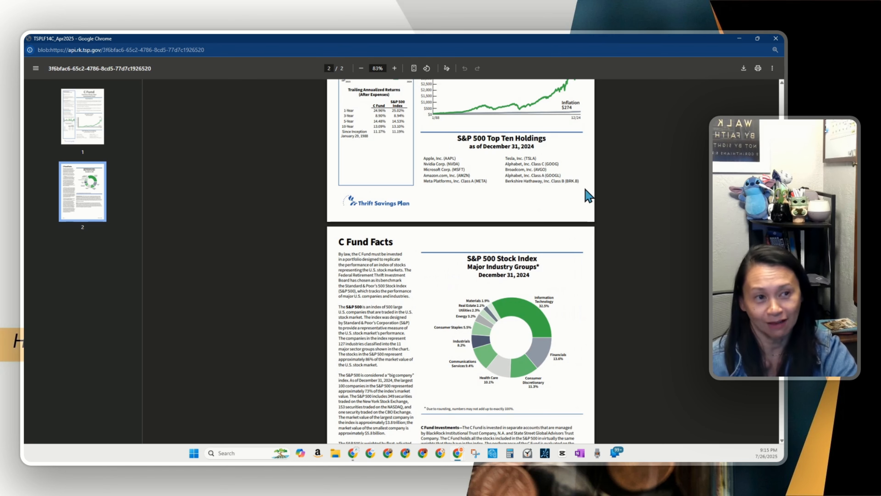
{"action": "scroll", "coordinate": [588, 196], "scroll_direction": "up", "scroll_amount": 5}
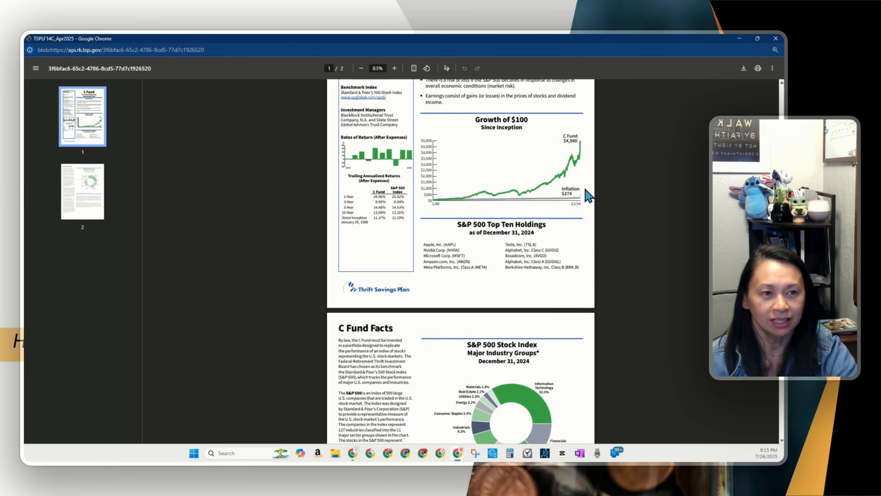
{"action": "scroll", "coordinate": [588, 197], "scroll_direction": "down", "scroll_amount": 6}
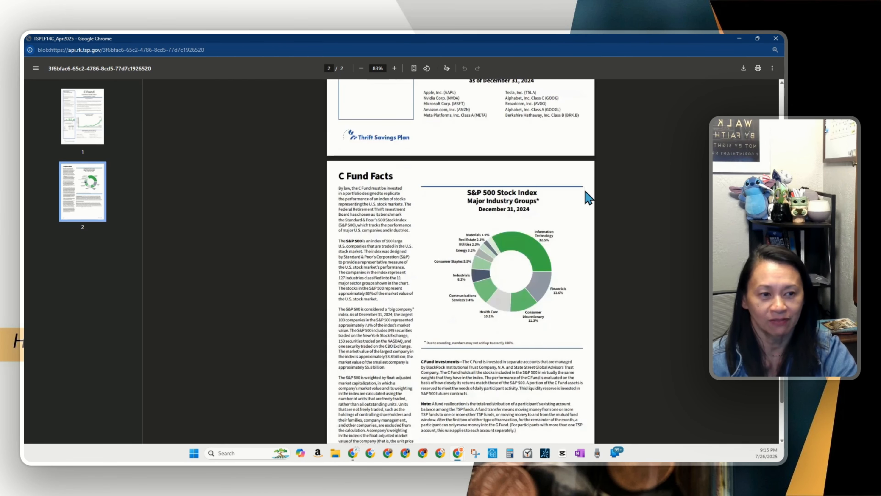
{"action": "left_click", "coordinate": [776, 39]}
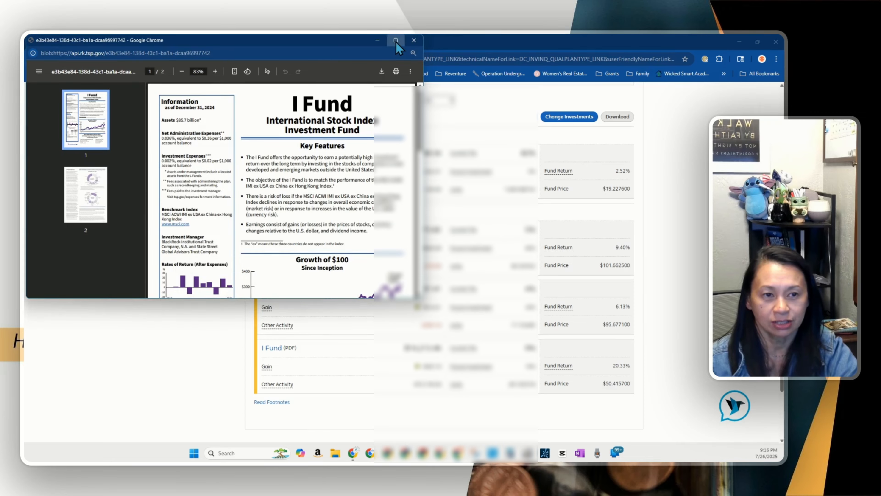
Enlarge the I Fund fact sheet, review its country weights and industry sectors, and close it.
{"action": "left_click", "coordinate": [395, 40]}
{"action": "scroll", "coordinate": [565, 295], "scroll_direction": "down", "scroll_amount": 5}
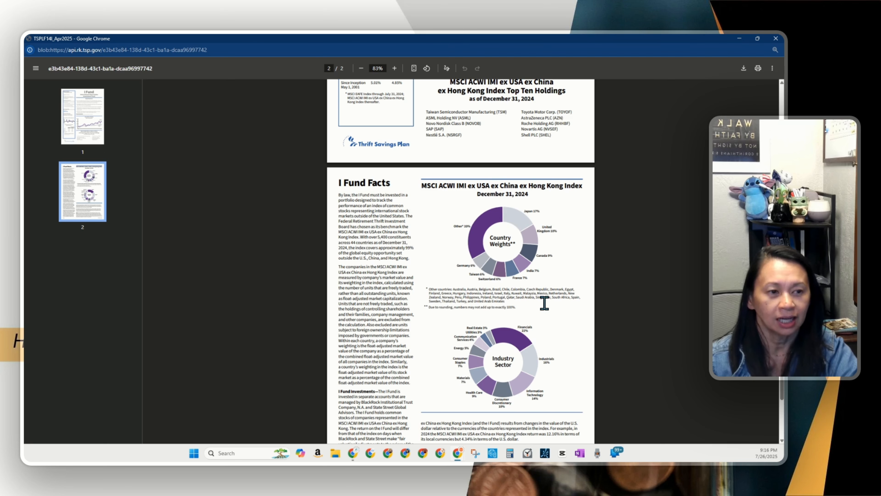
{"action": "left_click", "coordinate": [776, 39]}
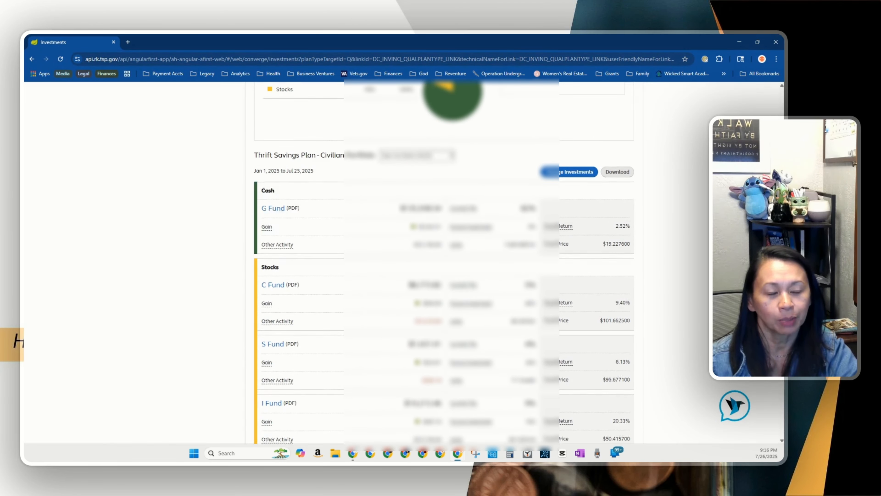
Show the portfolio's activity summary and review the 2025 return alongside the individual fund results.
{"action": "scroll", "coordinate": [444, 261], "scroll_direction": "up", "scroll_amount": 1}
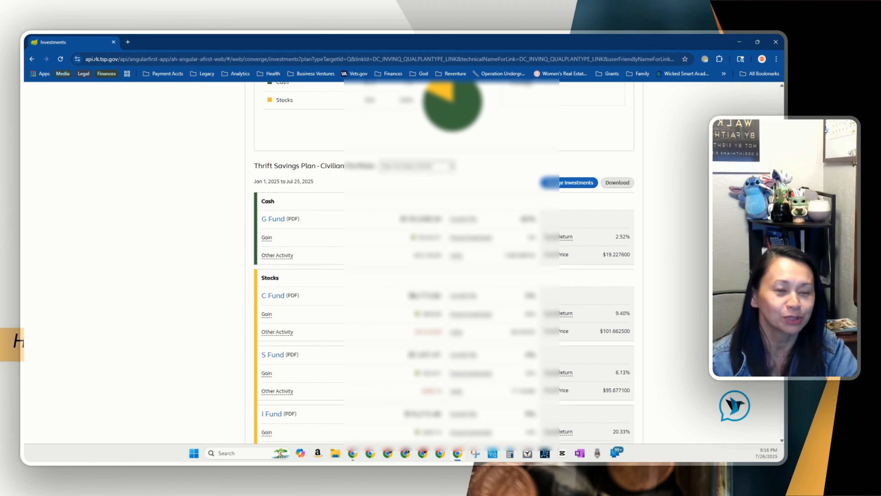
{"action": "scroll", "coordinate": [444, 262], "scroll_direction": "up", "scroll_amount": 3}
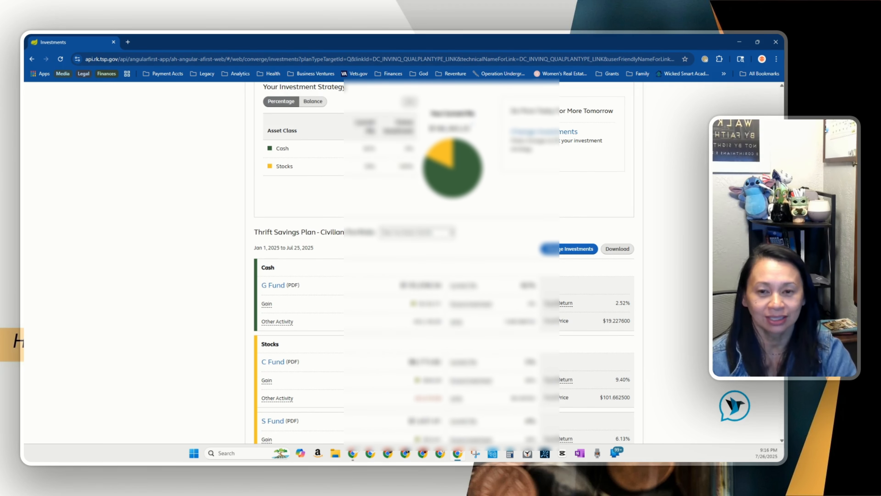
{"action": "scroll", "coordinate": [444, 262], "scroll_direction": "up", "scroll_amount": 2}
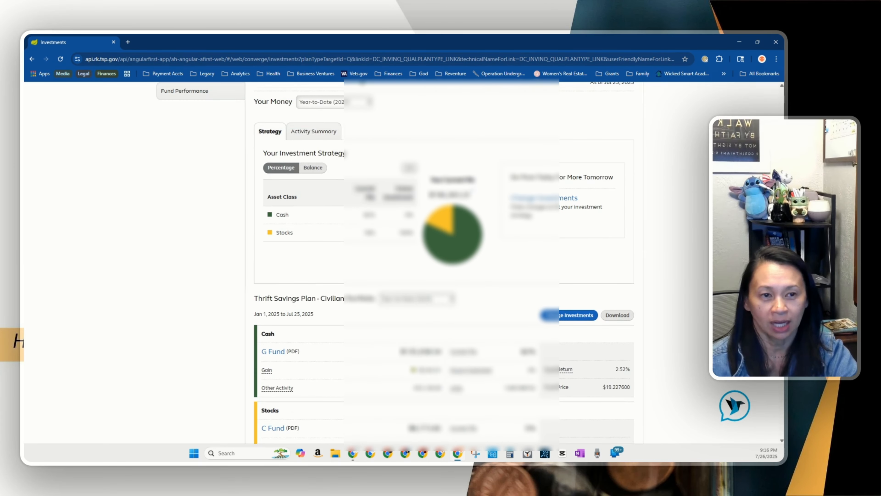
{"action": "scroll", "coordinate": [505, 224], "scroll_direction": "up", "scroll_amount": 2}
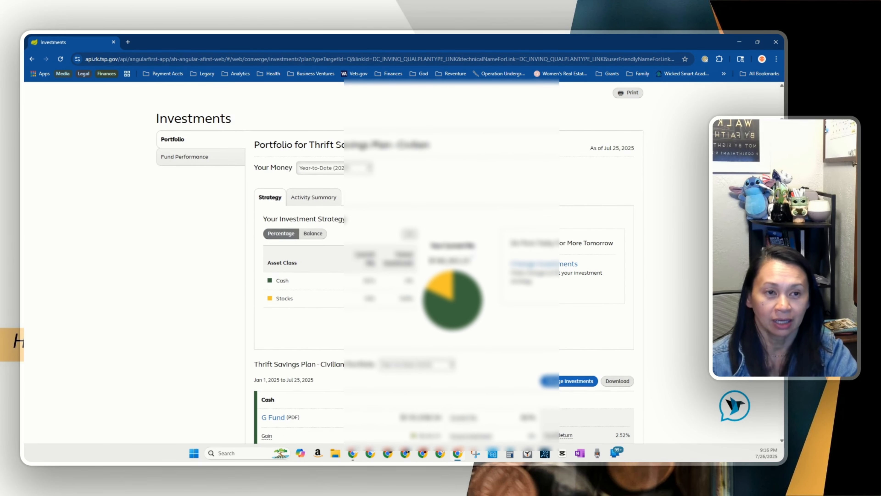
{"action": "left_click", "coordinate": [321, 202]}
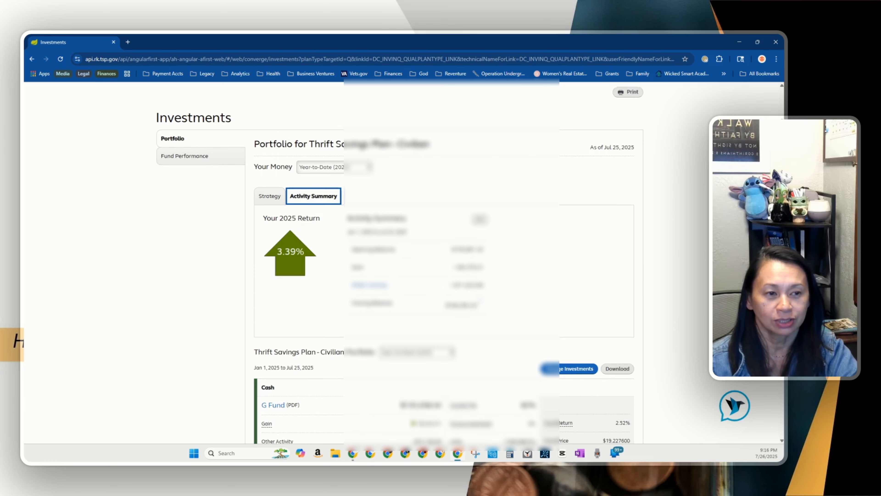
{"action": "scroll", "coordinate": [444, 262], "scroll_direction": "down", "scroll_amount": 2}
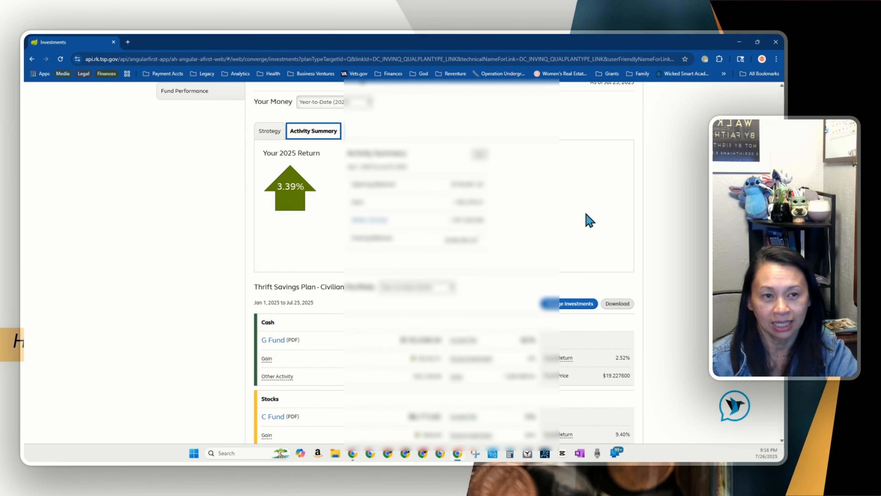
{"action": "scroll", "coordinate": [589, 220], "scroll_direction": "down", "scroll_amount": 2}
{"action": "scroll", "coordinate": [572, 236], "scroll_direction": "up", "scroll_amount": 2}
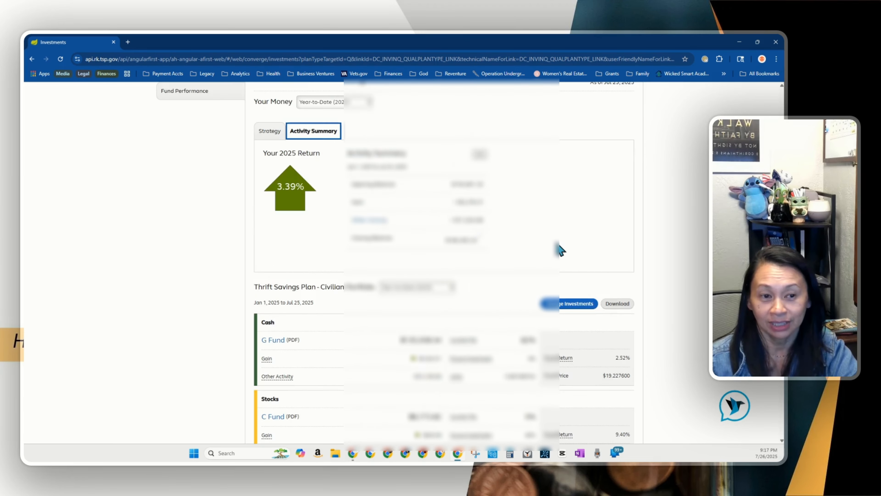
{"action": "scroll", "coordinate": [557, 243], "scroll_direction": "down", "scroll_amount": 2}
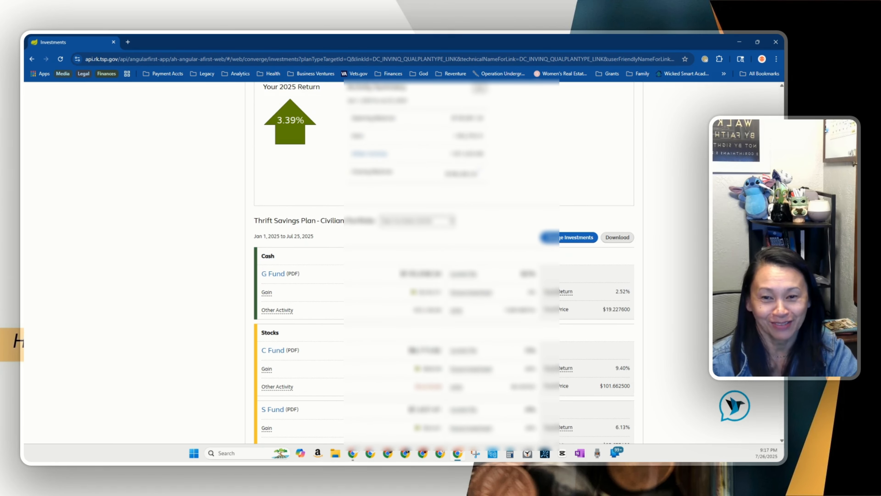
Open the fund performance table for the plan and look through the returns of the Lifecycle funds.
{"action": "scroll", "coordinate": [417, 174], "scroll_direction": "up", "scroll_amount": 4}
{"action": "left_click", "coordinate": [180, 156]}
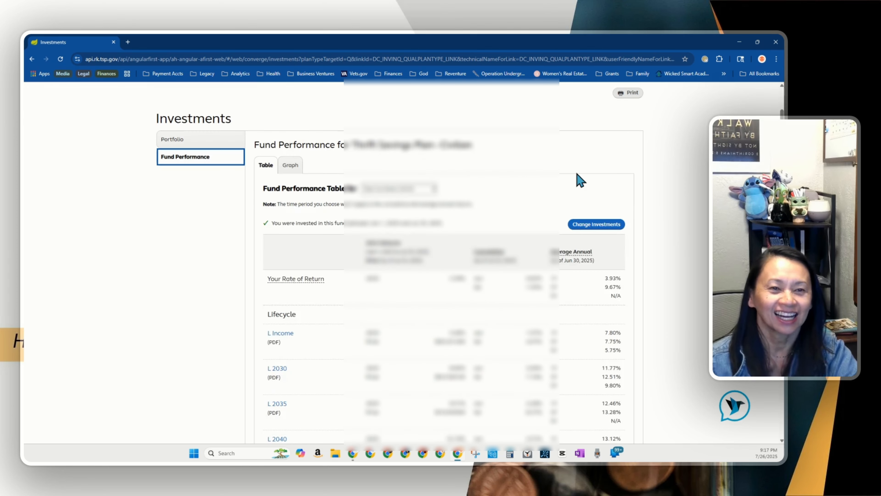
{"action": "scroll", "coordinate": [441, 263], "scroll_direction": "down", "scroll_amount": 2}
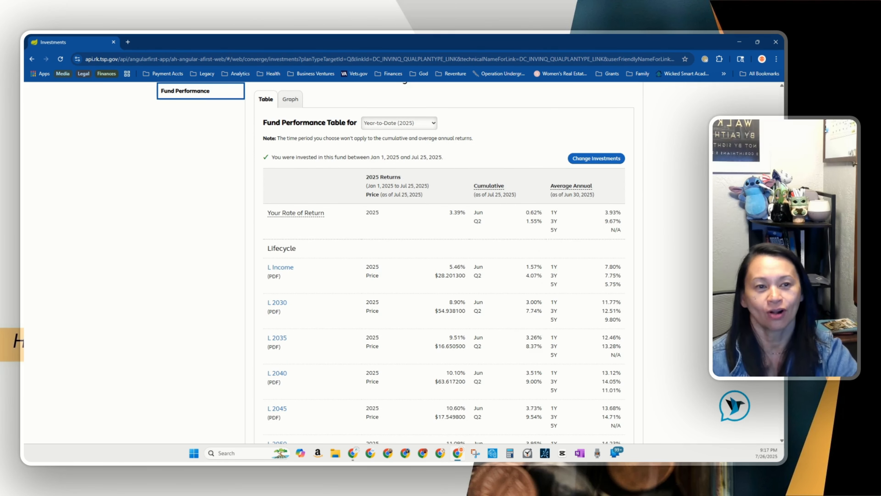
{"action": "scroll", "coordinate": [307, 155], "scroll_direction": "down", "scroll_amount": 4}
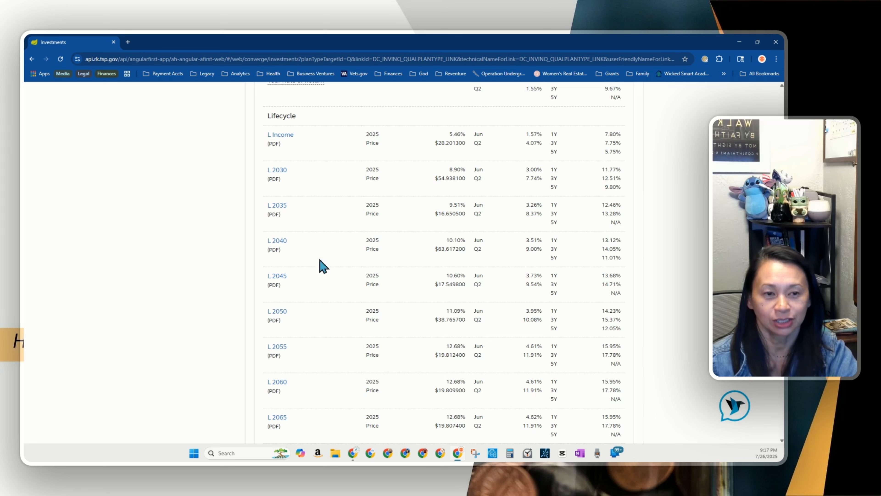
{"action": "scroll", "coordinate": [614, 206], "scroll_direction": "down", "scroll_amount": 2}
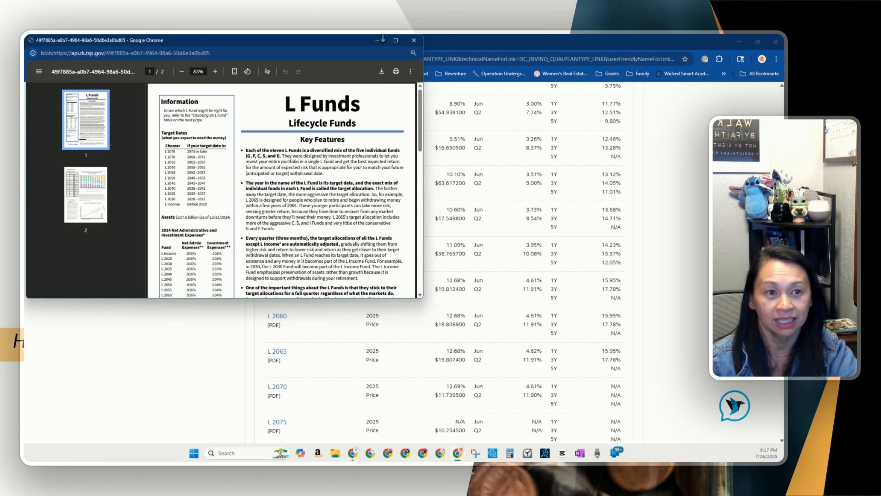
Enlarge the L Funds fact sheet, magnify its second page to 110% to study the allocation chart, and close the document.
{"action": "left_click", "coordinate": [403, 39]}
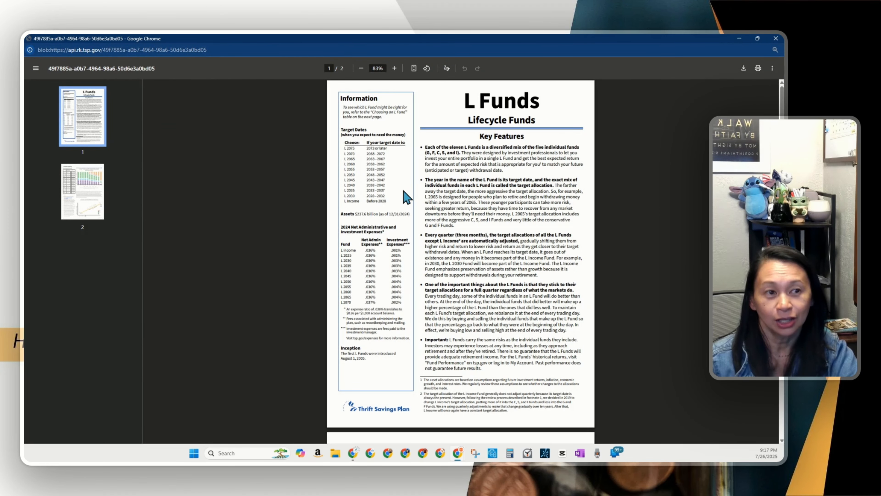
{"action": "scroll", "coordinate": [406, 196], "scroll_direction": "down", "scroll_amount": 1}
{"action": "scroll", "coordinate": [536, 261], "scroll_direction": "down", "scroll_amount": 8}
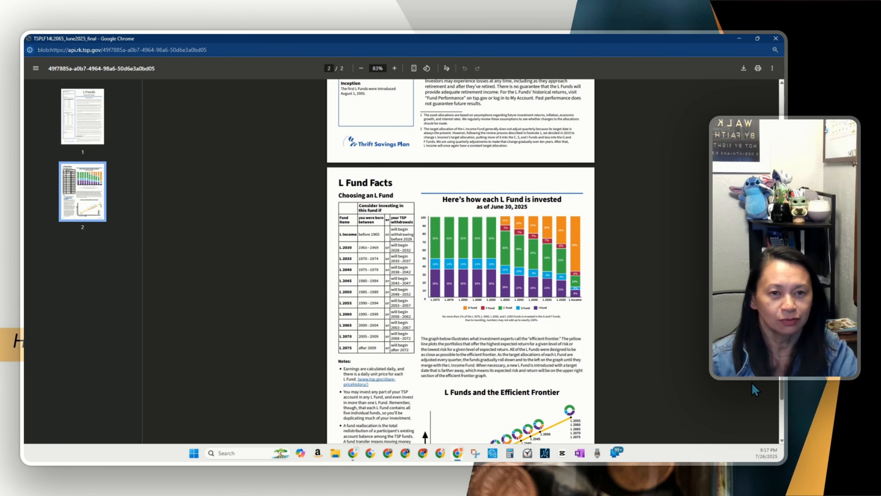
{"action": "left_click", "coordinate": [395, 68]}
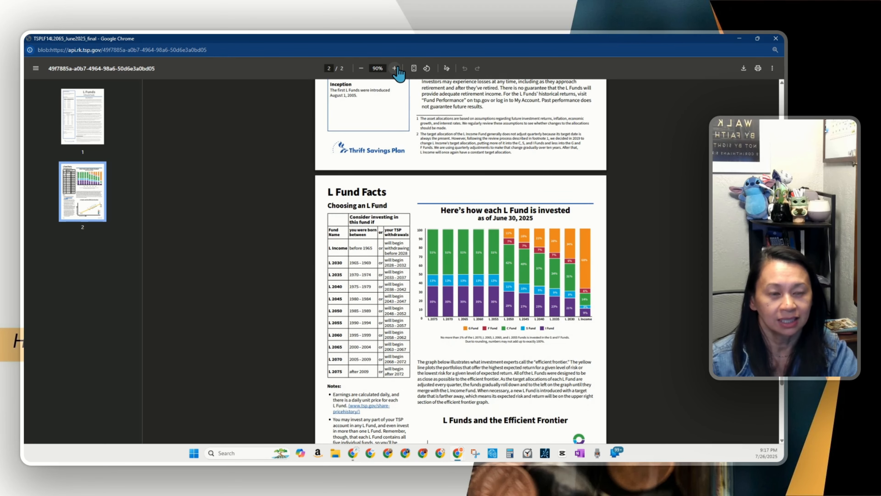
{"action": "left_click", "coordinate": [395, 68]}
{"action": "left_click", "coordinate": [395, 68]}
{"action": "scroll", "coordinate": [325, 231], "scroll_direction": "down", "scroll_amount": 2}
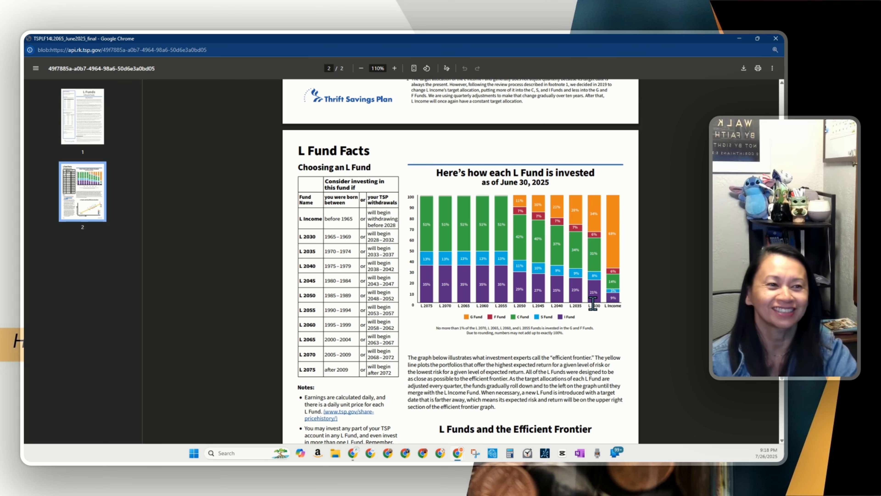
{"action": "left_click", "coordinate": [776, 40]}
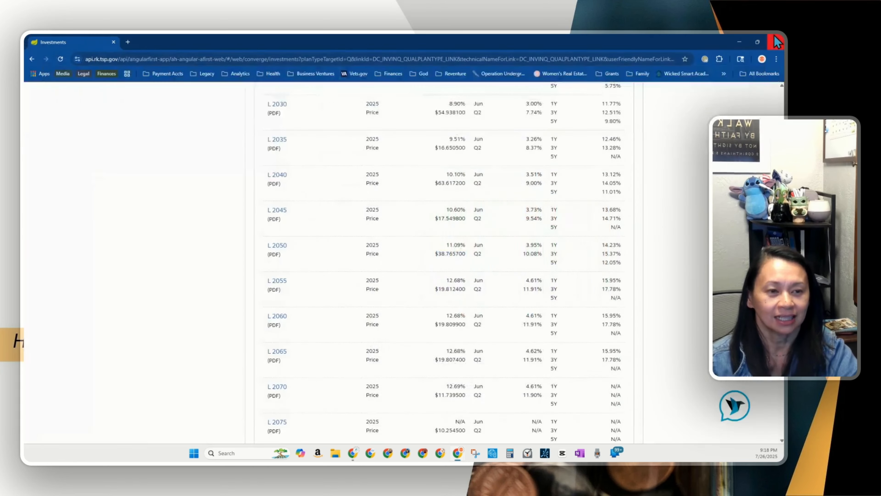
Display the year-to-date fund performance as a graph and review the rate of return line.
{"action": "scroll", "coordinate": [685, 296], "scroll_direction": "up", "scroll_amount": 10}
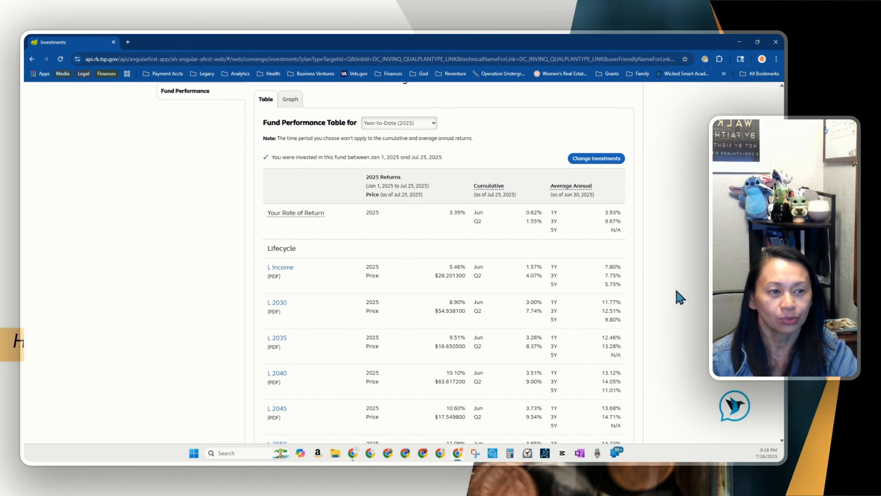
{"action": "scroll", "coordinate": [570, 309], "scroll_direction": "up", "scroll_amount": 2}
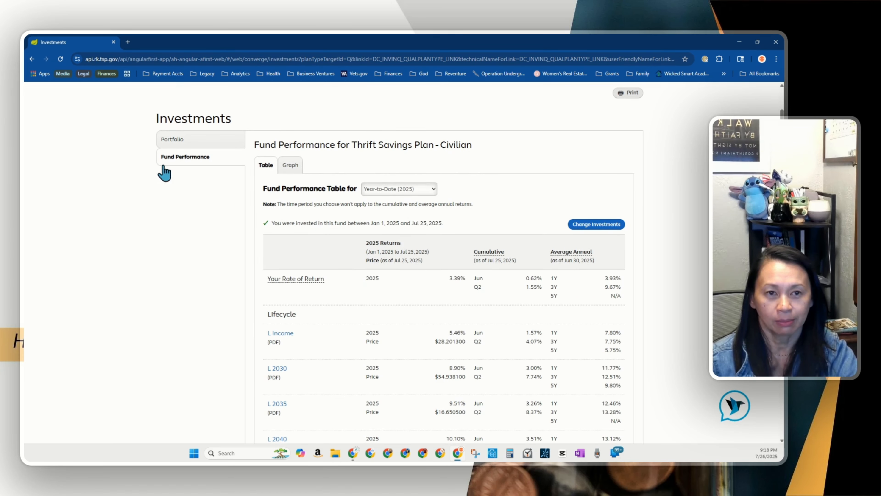
{"action": "left_click", "coordinate": [291, 166]}
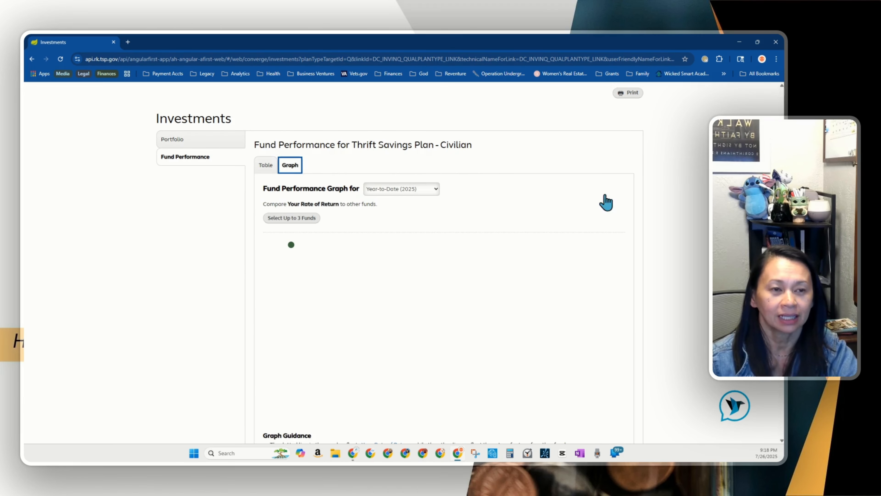
{"action": "scroll", "coordinate": [679, 212], "scroll_direction": "down", "scroll_amount": 2}
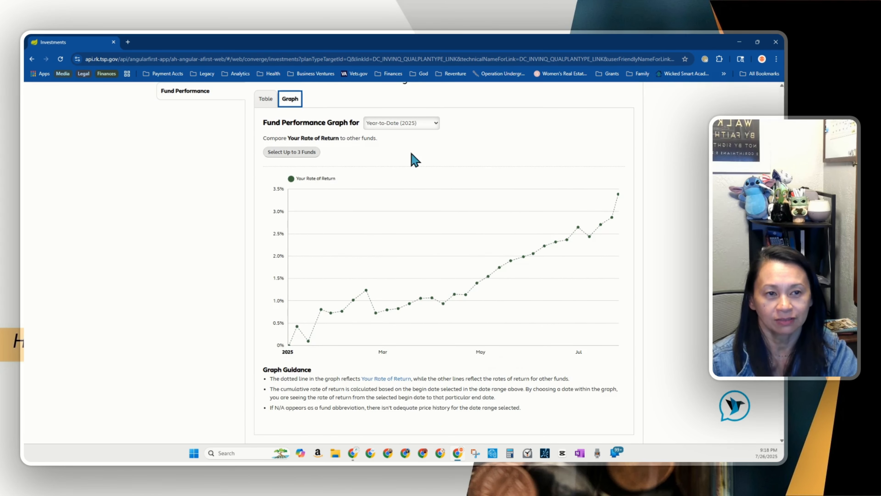
Add the G Fund, C Fund and S Fund to the performance graph and compare them with the personal rate of return.
{"action": "left_click", "coordinate": [295, 153]}
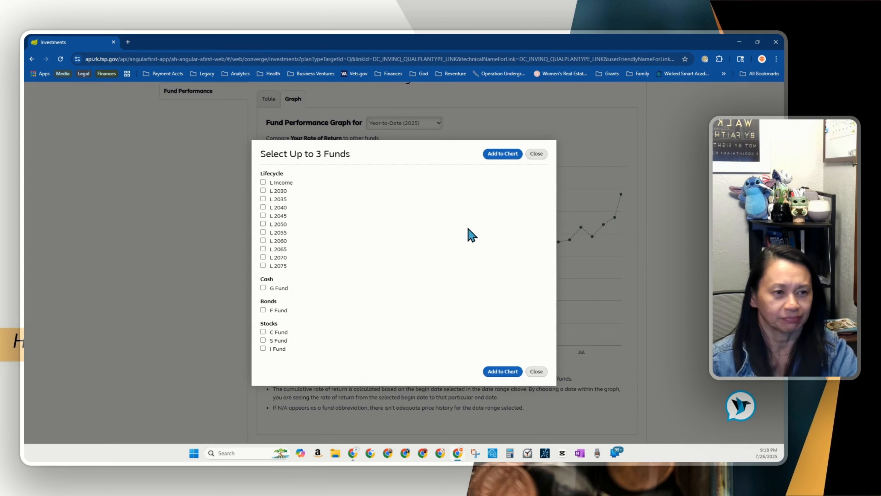
{"action": "left_click", "coordinate": [262, 288]}
{"action": "left_click", "coordinate": [262, 332]}
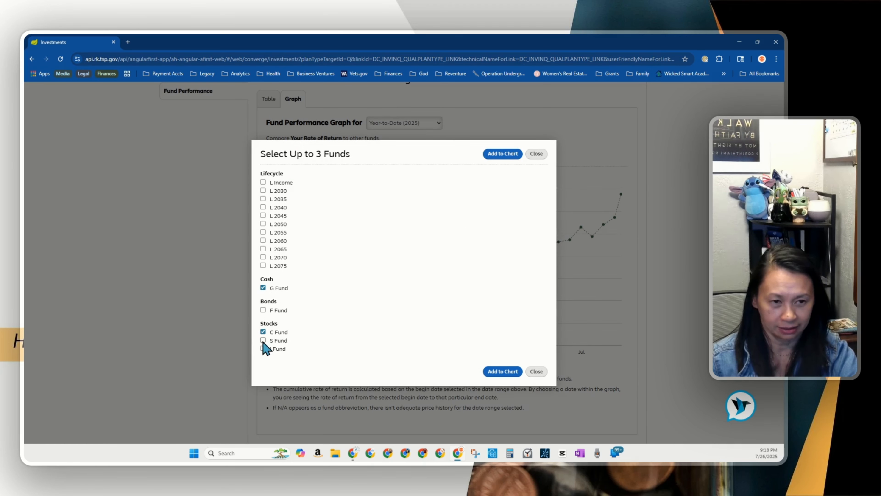
{"action": "left_click", "coordinate": [263, 340]}
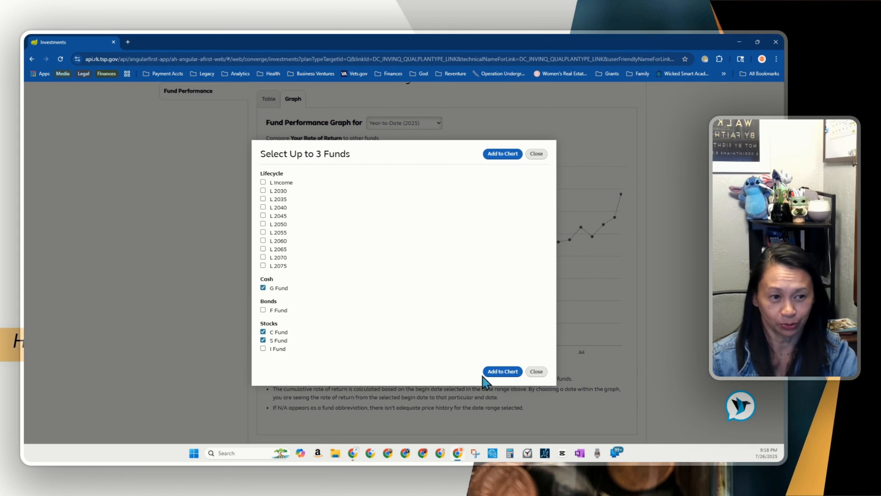
{"action": "left_click", "coordinate": [493, 372]}
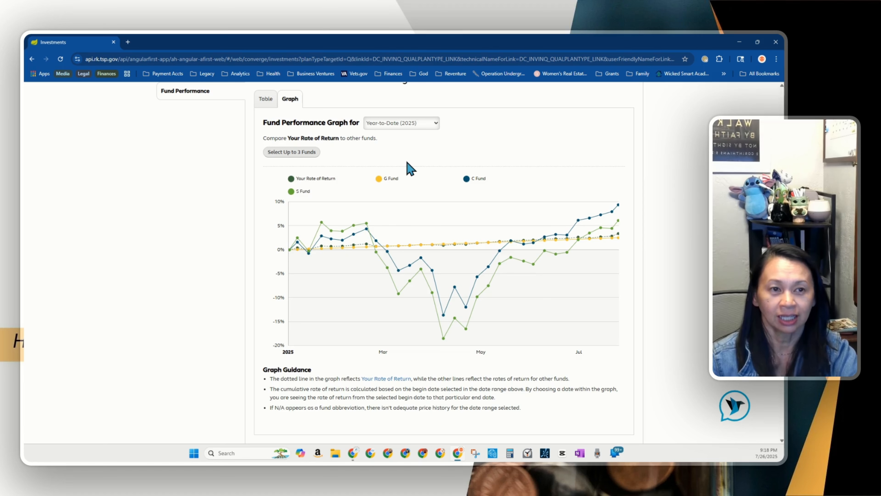
{"action": "mouse_move", "coordinate": [609, 240]}
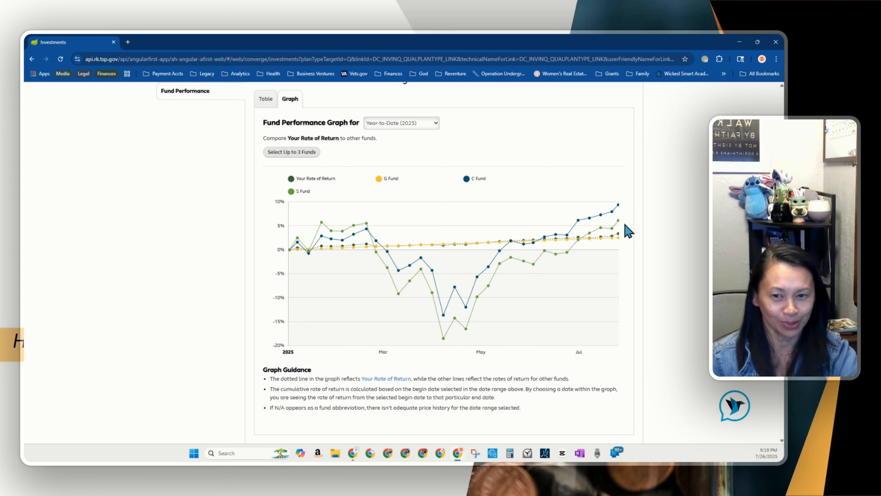
Open the plan's contribution details and expand the breakdown of the nontaxable balances.
{"action": "scroll", "coordinate": [628, 231], "scroll_direction": "up", "scroll_amount": 3}
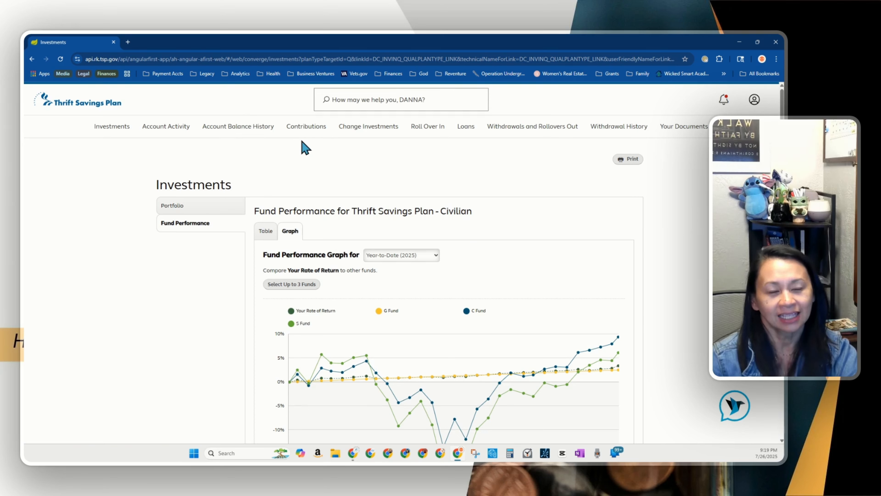
{"action": "left_click", "coordinate": [304, 129]}
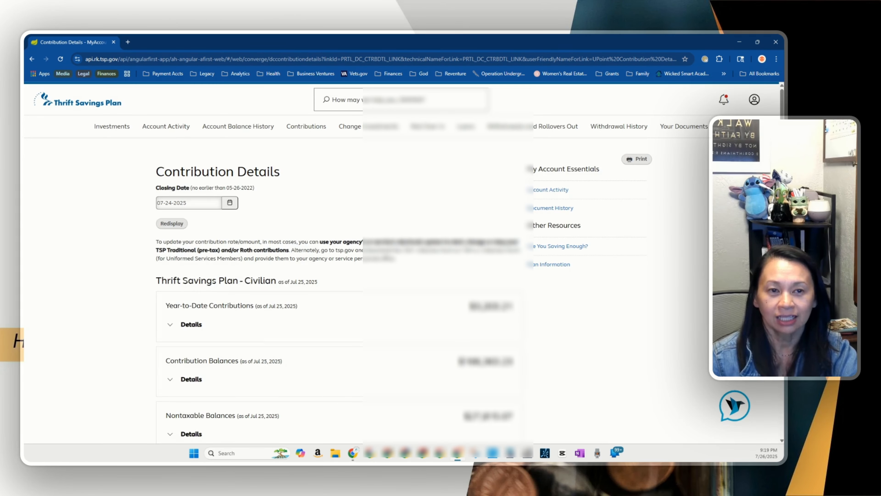
{"action": "scroll", "coordinate": [700, 239], "scroll_direction": "down", "scroll_amount": 2}
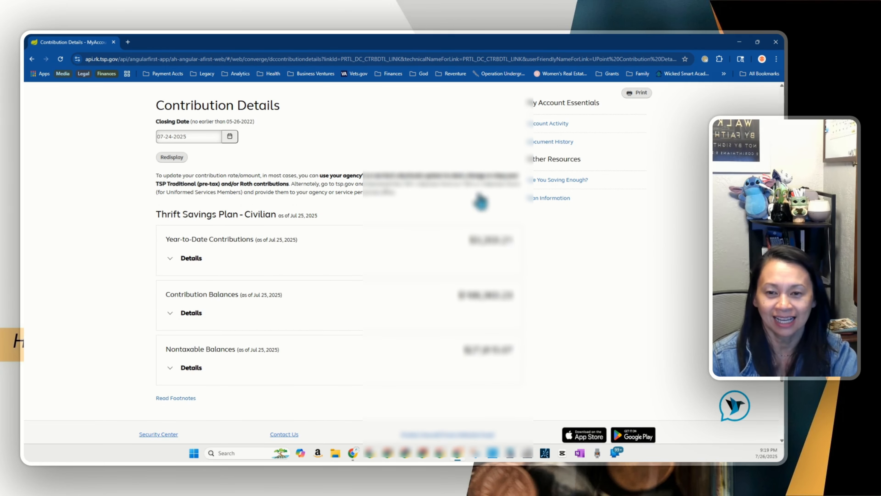
{"action": "left_click", "coordinate": [175, 374]}
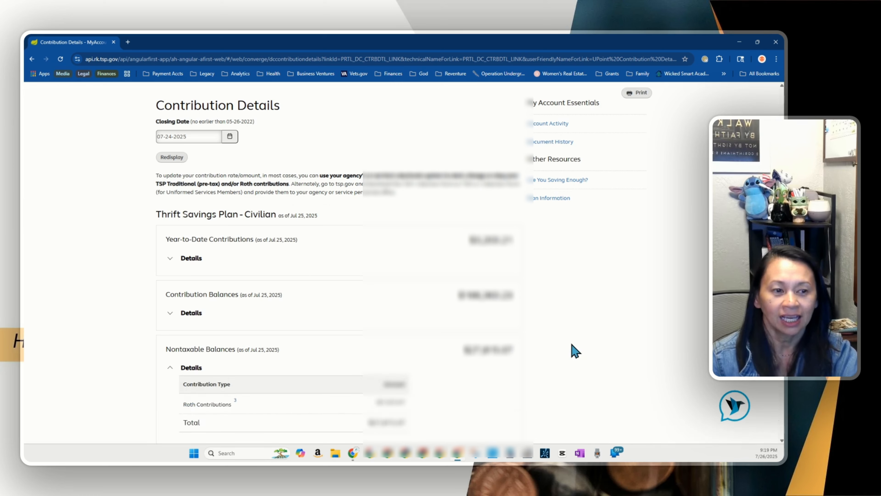
{"action": "scroll", "coordinate": [570, 350], "scroll_direction": "down", "scroll_amount": 2}
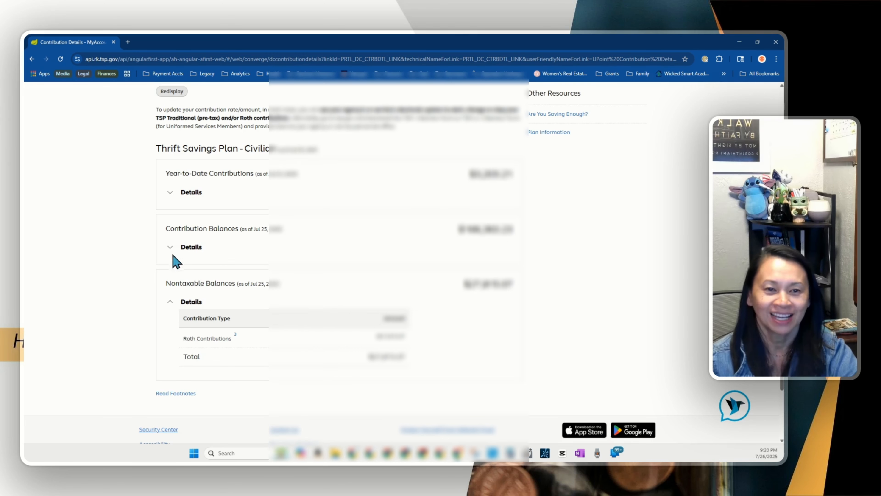
Expand the contribution balances and review the agency, traditional and Roth portions.
{"action": "left_click", "coordinate": [176, 248]}
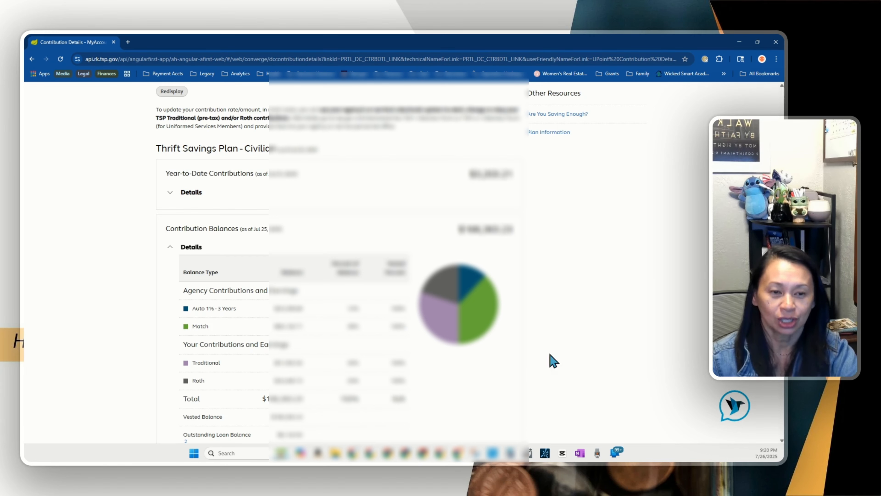
{"action": "scroll", "coordinate": [477, 367], "scroll_direction": "down", "scroll_amount": 2}
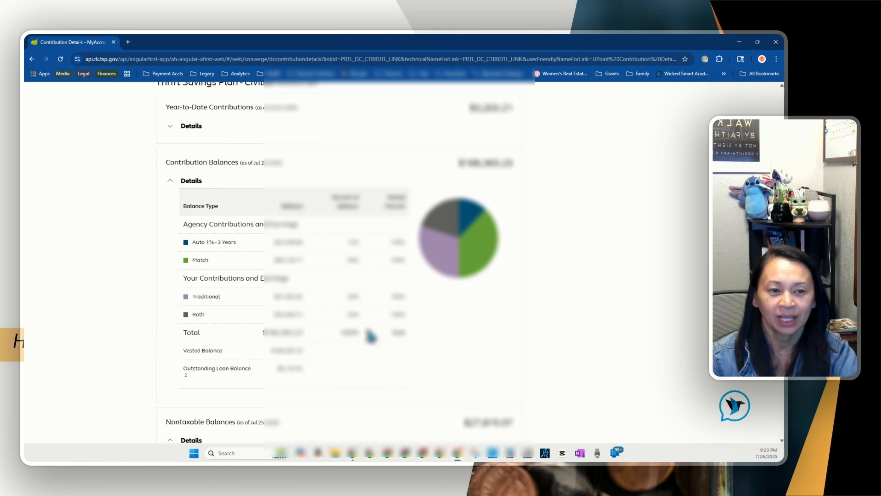
{"action": "scroll", "coordinate": [370, 335], "scroll_direction": "down", "scroll_amount": 2}
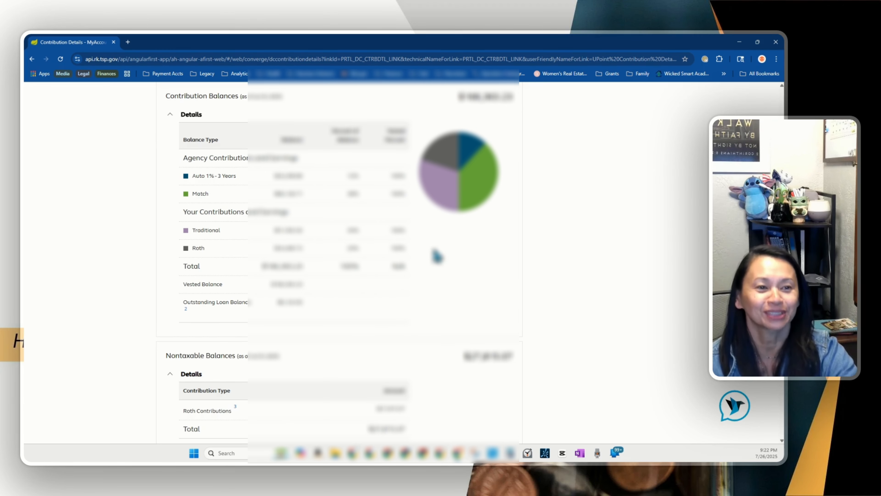
{"action": "scroll", "coordinate": [570, 319], "scroll_direction": "up", "scroll_amount": 7}
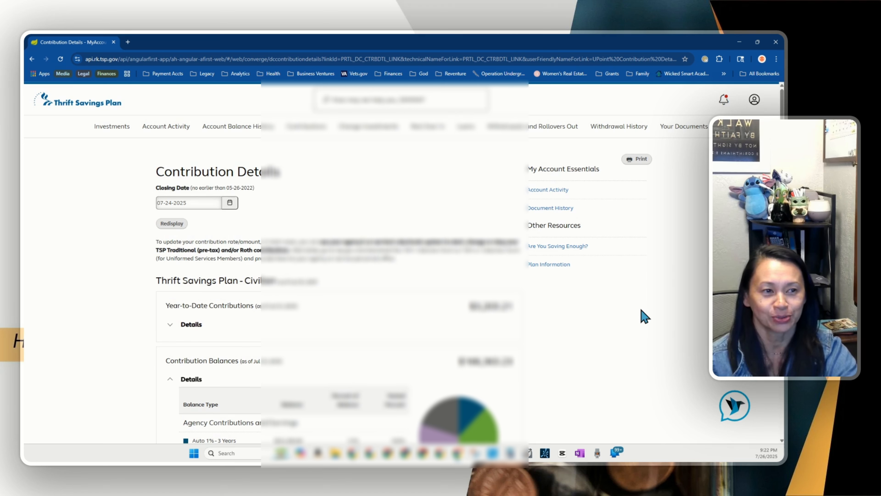
Open the year-to-date account activity and look through the transactions listed by fund.
{"action": "left_click", "coordinate": [368, 139]}
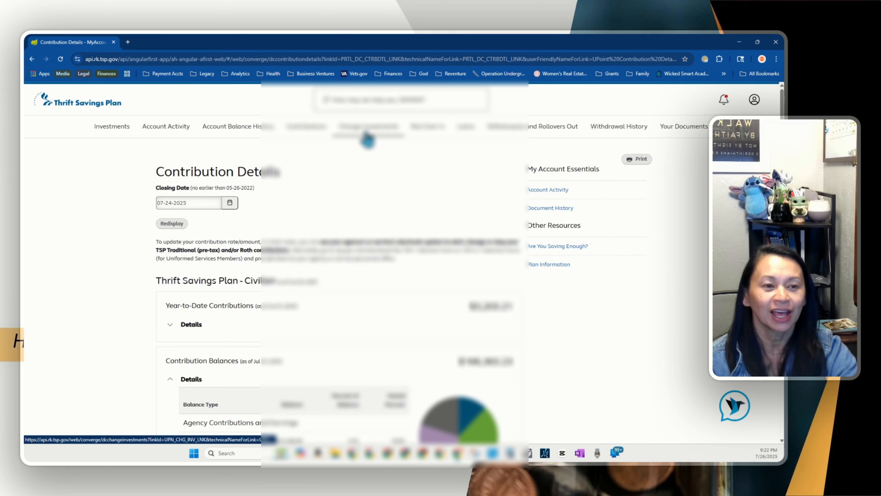
{"action": "left_click", "coordinate": [163, 128]}
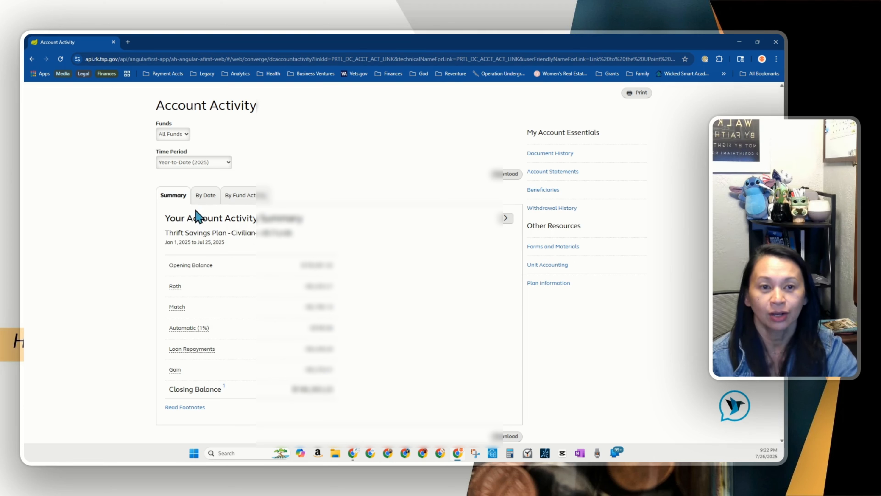
{"action": "left_click", "coordinate": [243, 197]}
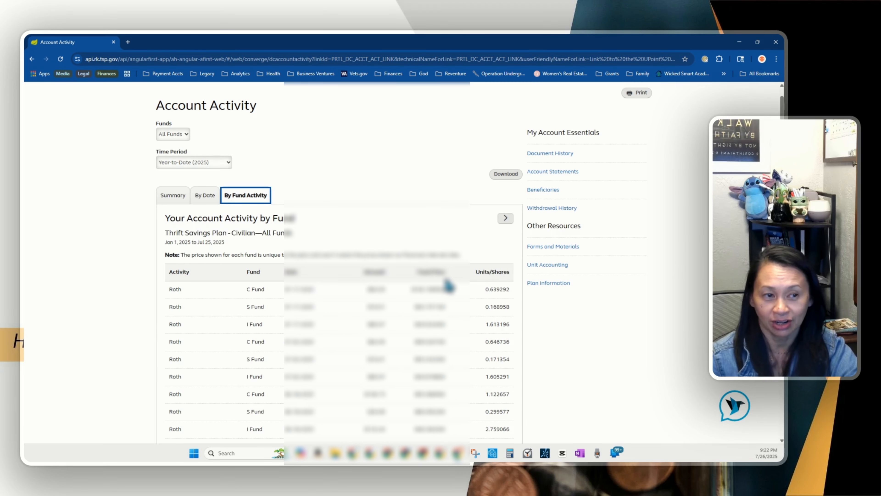
{"action": "scroll", "coordinate": [454, 323], "scroll_direction": "down", "scroll_amount": 6}
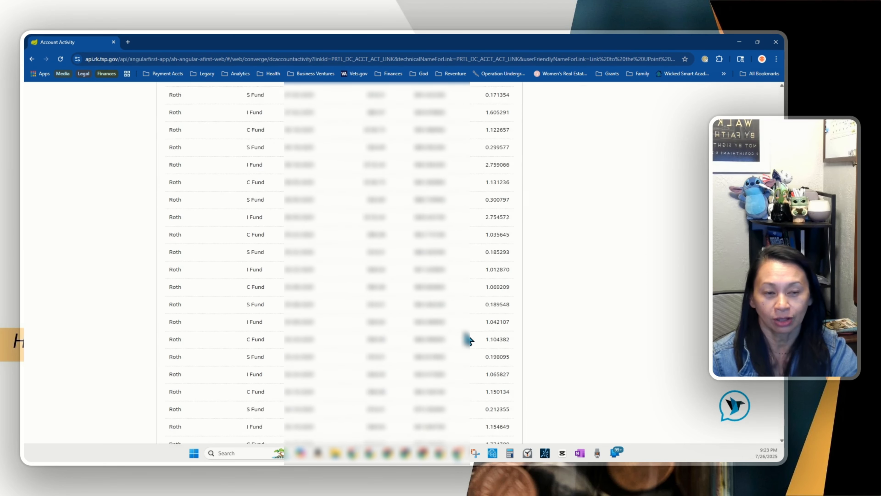
{"action": "scroll", "coordinate": [468, 338], "scroll_direction": "up", "scroll_amount": 8}
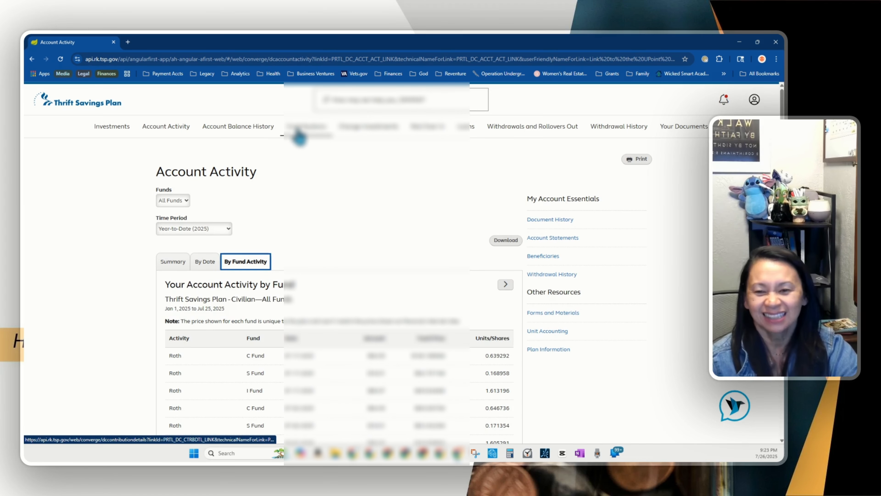
Start an investment mix change that applies only to money that will be contributed in the future.
{"action": "left_click", "coordinate": [388, 136]}
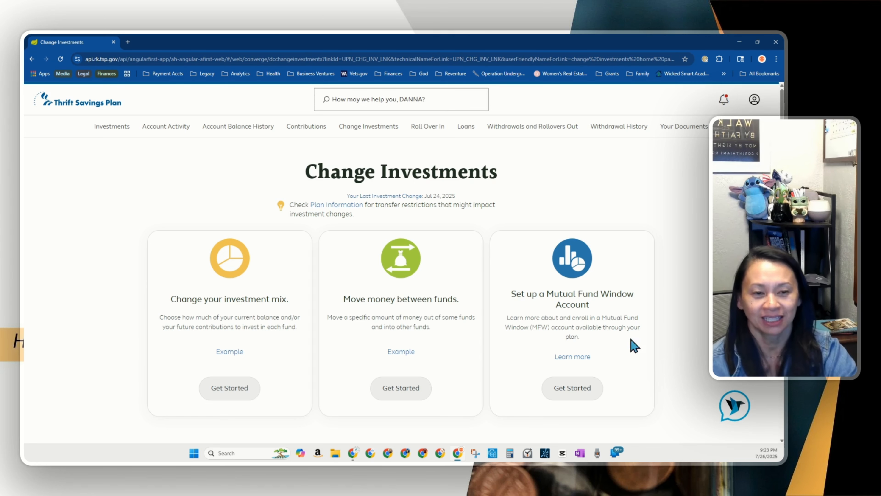
{"action": "left_click", "coordinate": [230, 388]}
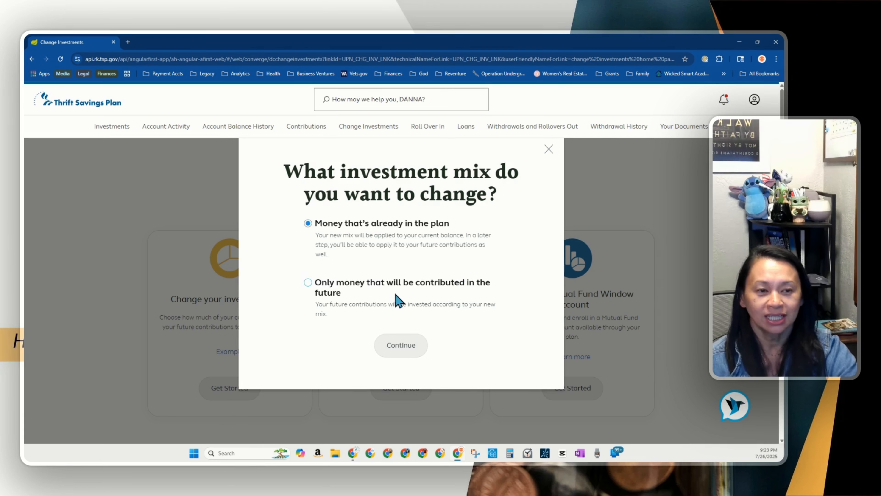
{"action": "left_click", "coordinate": [330, 292]}
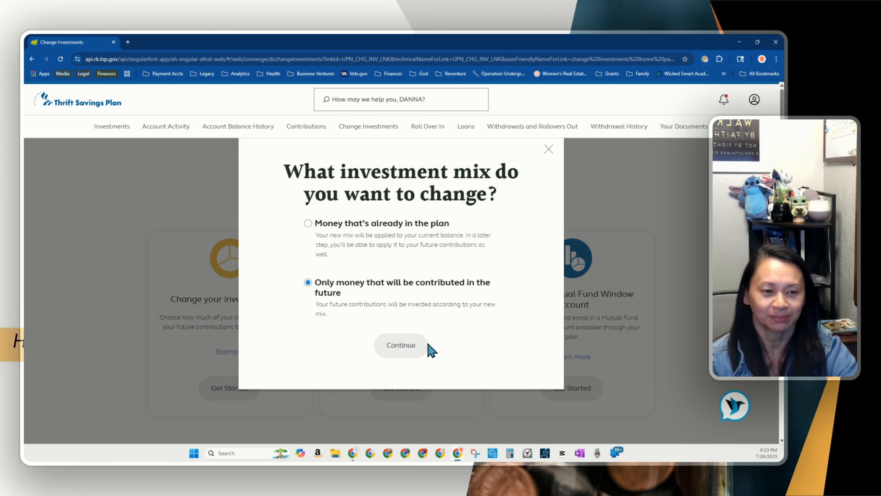
{"action": "left_click", "coordinate": [401, 352]}
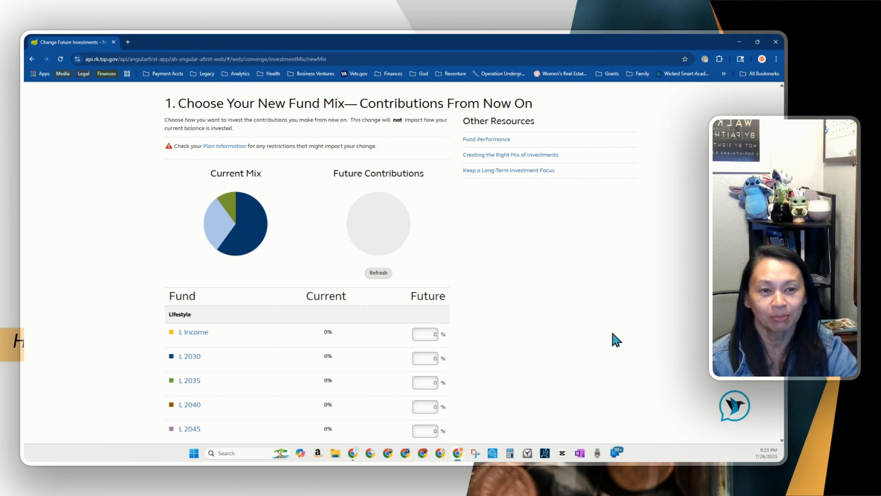
Examine the current mix chart and each fund's current and future percentages on the new fund mix page.
{"action": "scroll", "coordinate": [613, 334], "scroll_direction": "down", "scroll_amount": 10}
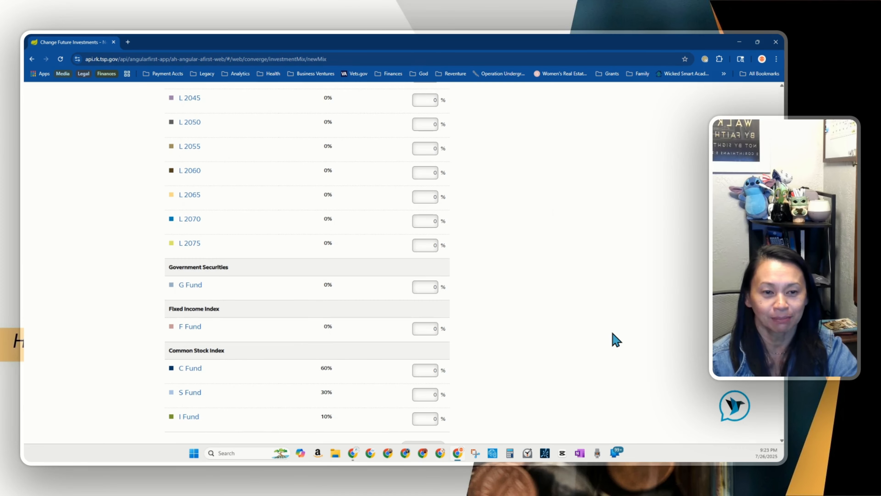
{"action": "scroll", "coordinate": [613, 334], "scroll_direction": "up", "scroll_amount": 10}
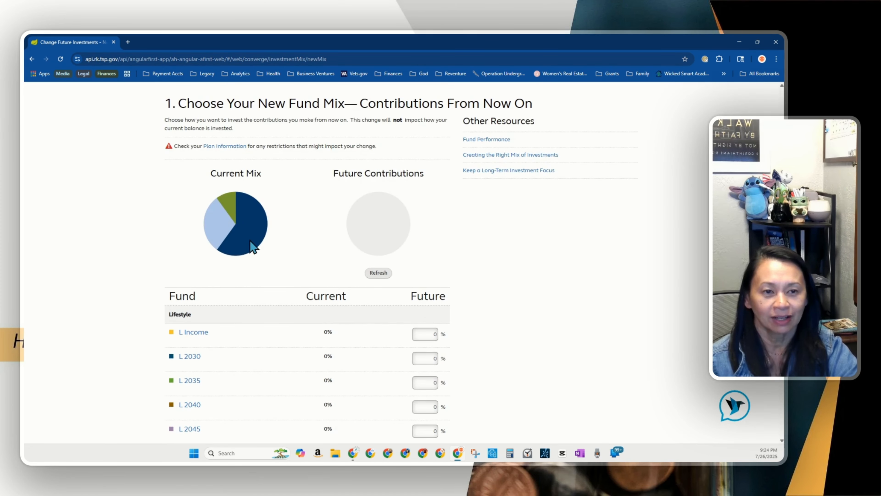
{"action": "scroll", "coordinate": [344, 331], "scroll_direction": "down", "scroll_amount": 10}
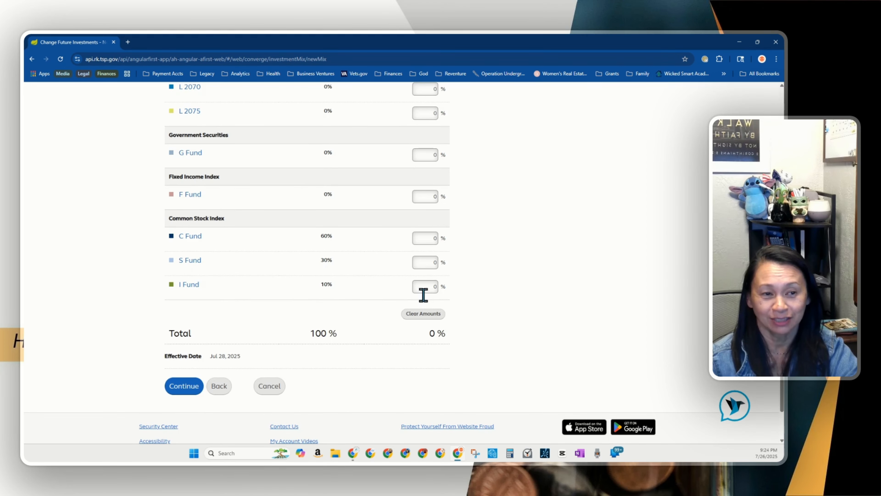
{"action": "scroll", "coordinate": [484, 313], "scroll_direction": "up", "scroll_amount": 3}
{"action": "scroll", "coordinate": [484, 314], "scroll_direction": "up", "scroll_amount": 10}
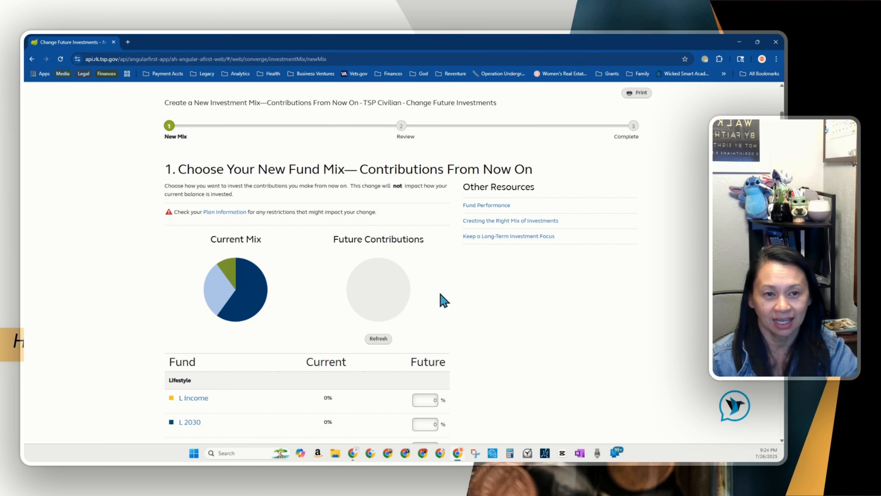
{"action": "scroll", "coordinate": [443, 300], "scroll_direction": "down", "scroll_amount": 15}
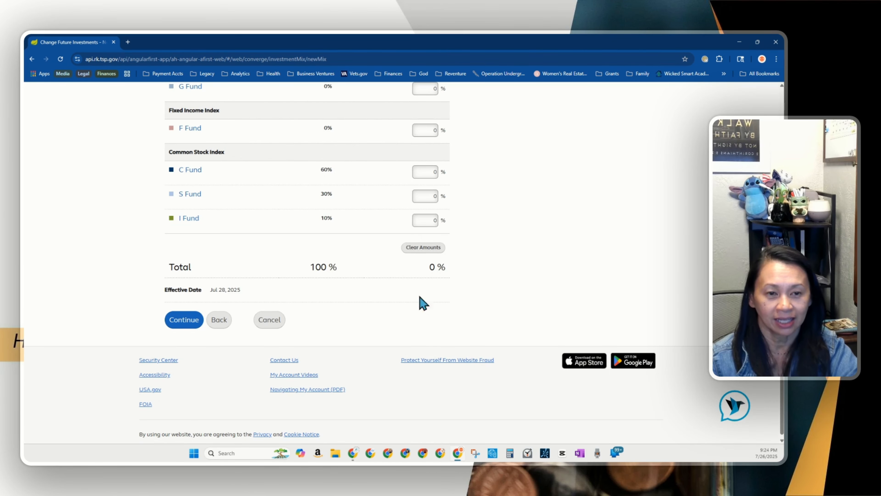
{"action": "scroll", "coordinate": [476, 328], "scroll_direction": "up", "scroll_amount": 15}
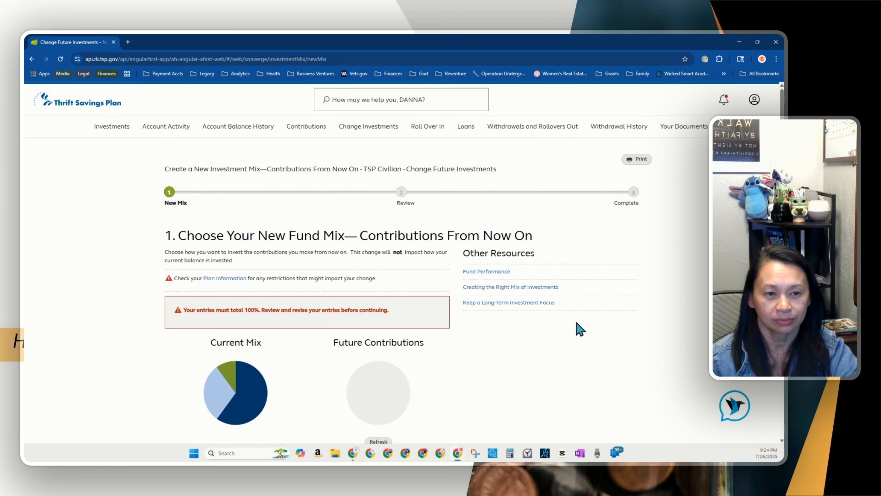
Set the G Fund's share of future contributions to 53%.
{"action": "scroll", "coordinate": [427, 385], "scroll_direction": "down", "scroll_amount": 10}
{"action": "left_click", "coordinate": [428, 258]}
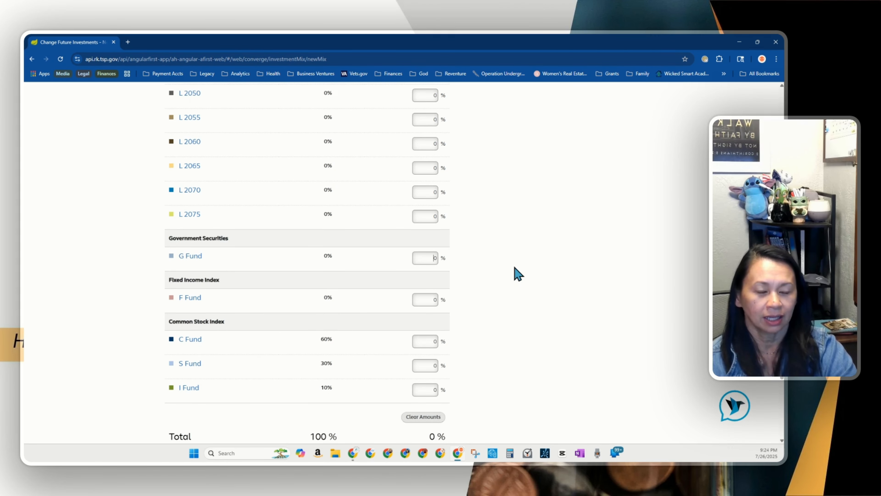
{"action": "type", "text": "53"}
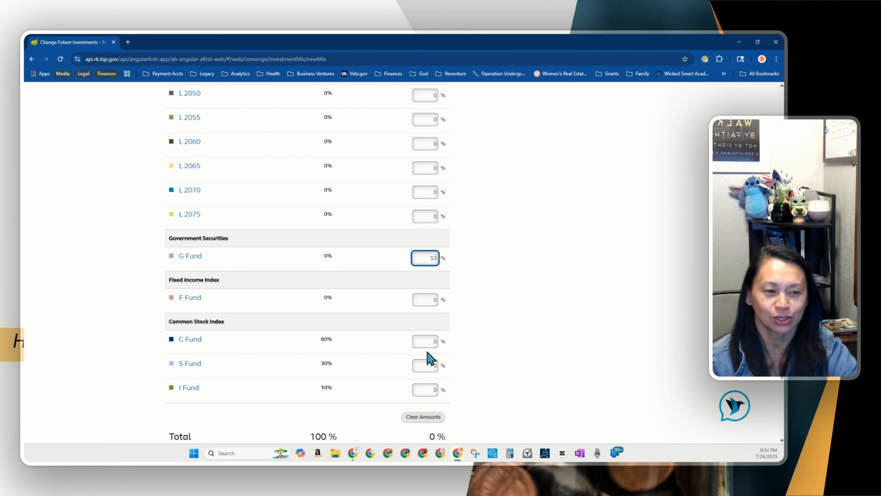
{"action": "left_click", "coordinate": [454, 339]}
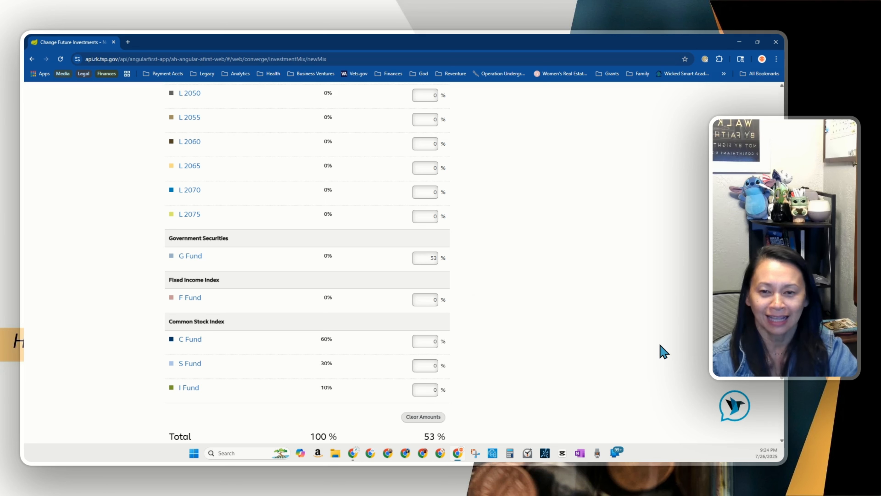
Change the G Fund's share of future contributions to 50%.
{"action": "double_click", "coordinate": [420, 256]}
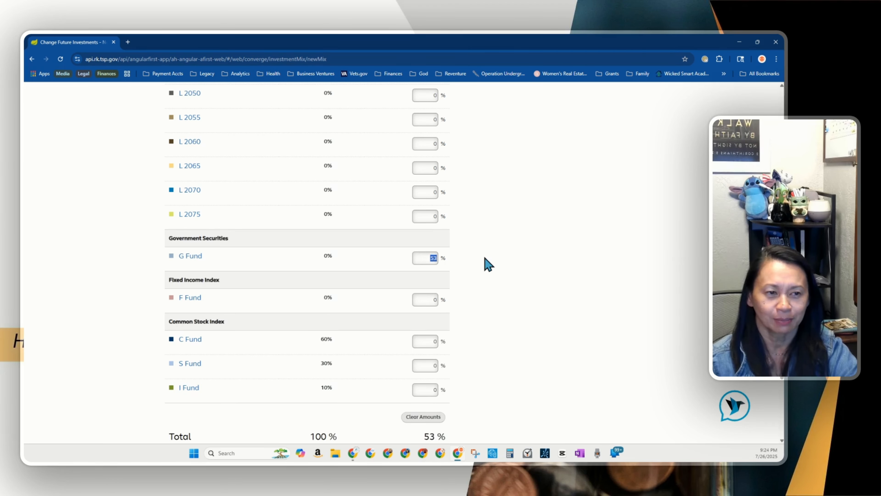
{"action": "type", "text": "50"}
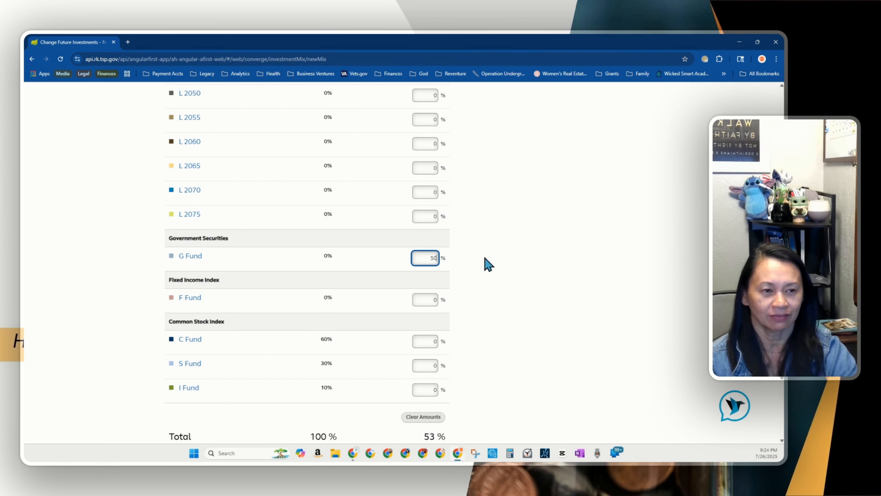
{"action": "left_click", "coordinate": [426, 341]}
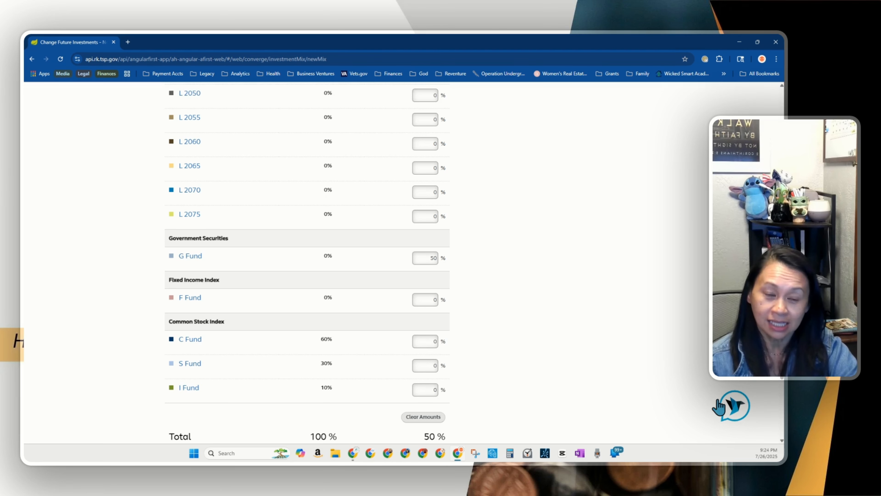
Set future contributions to 30% for the I Fund, 10% for the S Fund and 10% for the C Fund, and proceed to the review.
{"action": "type", "text": "300"}
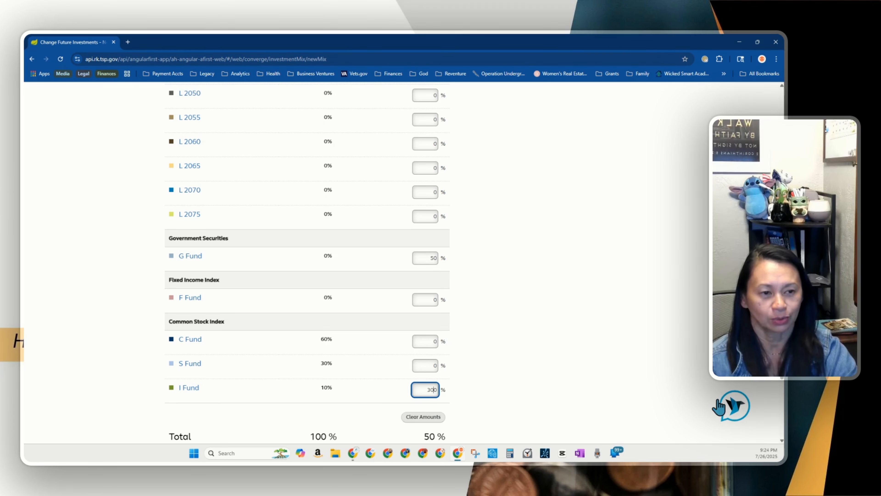
{"action": "left_click", "coordinate": [529, 371]}
{"action": "left_click", "coordinate": [425, 365]}
{"action": "type", "text": "10"}
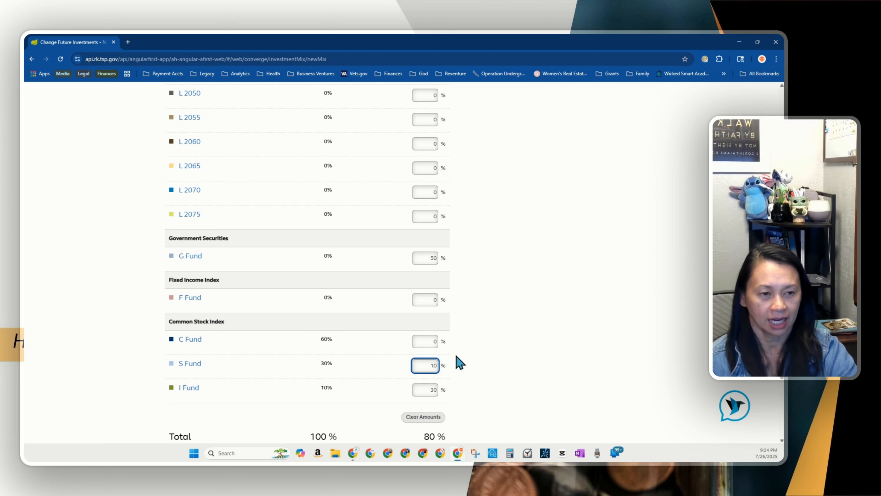
{"action": "left_click", "coordinate": [541, 367]}
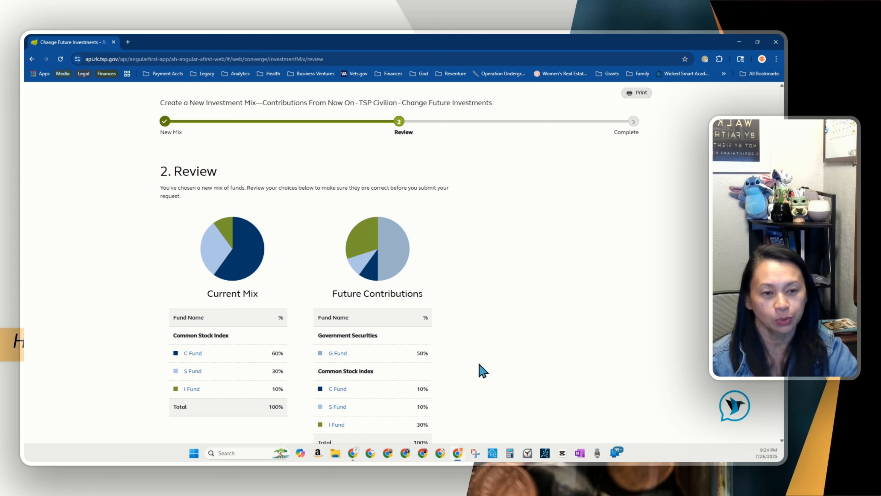
{"action": "scroll", "coordinate": [478, 368], "scroll_direction": "down", "scroll_amount": 3}
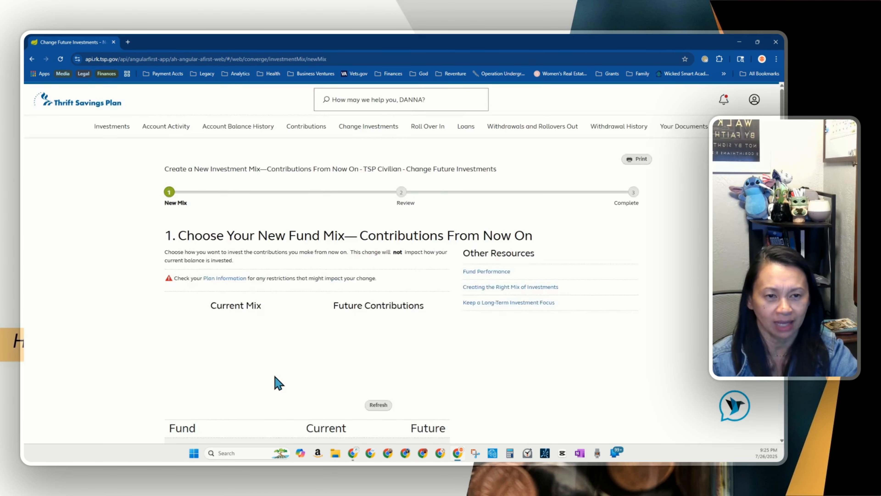
Return to the new fund mix and set the G Fund's share of future contributions to 0%.
{"action": "scroll", "coordinate": [348, 374], "scroll_direction": "down", "scroll_amount": 10}
{"action": "double_click", "coordinate": [419, 351]}
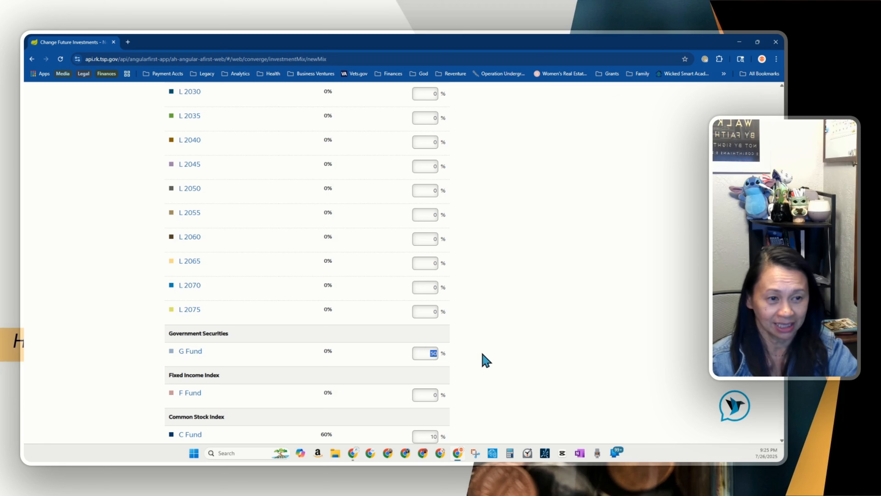
{"action": "type", "text": "0"}
{"action": "scroll", "coordinate": [482, 354], "scroll_direction": "down", "scroll_amount": 3}
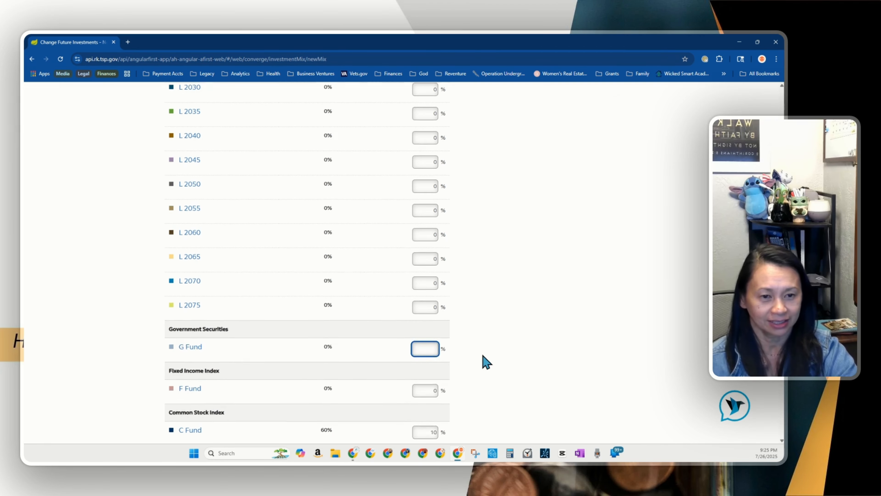
Set the I Fund's share of future contributions to 40% and the S Fund's share to 30%.
{"action": "left_click_drag", "start_coordinate": [425, 352], "coordinate": [472, 363]}
{"action": "type", "text": "40"}
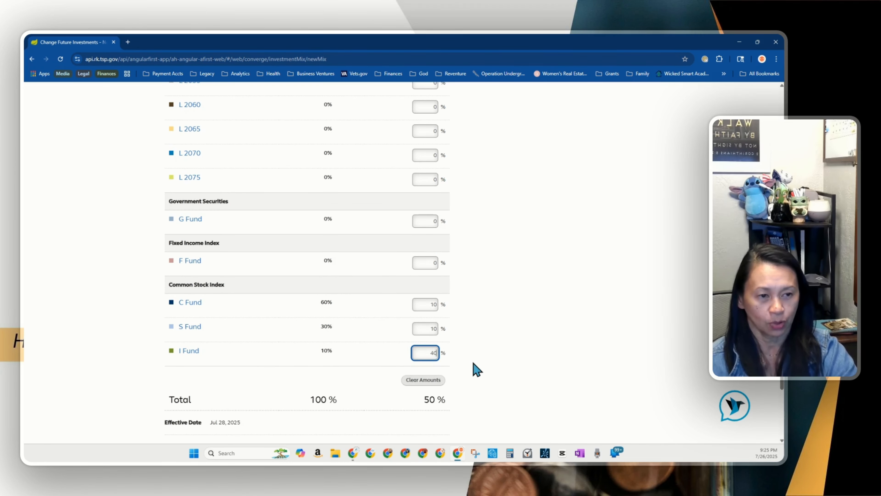
{"action": "double_click", "coordinate": [428, 330]}
{"action": "type", "text": "30"}
Set future contributions to 50% I Fund, 25% S Fund and 25% C Fund, and proceed to the review.
{"action": "left_click_drag", "start_coordinate": [434, 306], "coordinate": [481, 357]}
{"action": "type", "text": "50"}
{"action": "left_click_drag", "start_coordinate": [426, 327], "coordinate": [447, 332]}
{"action": "type", "text": "25"}
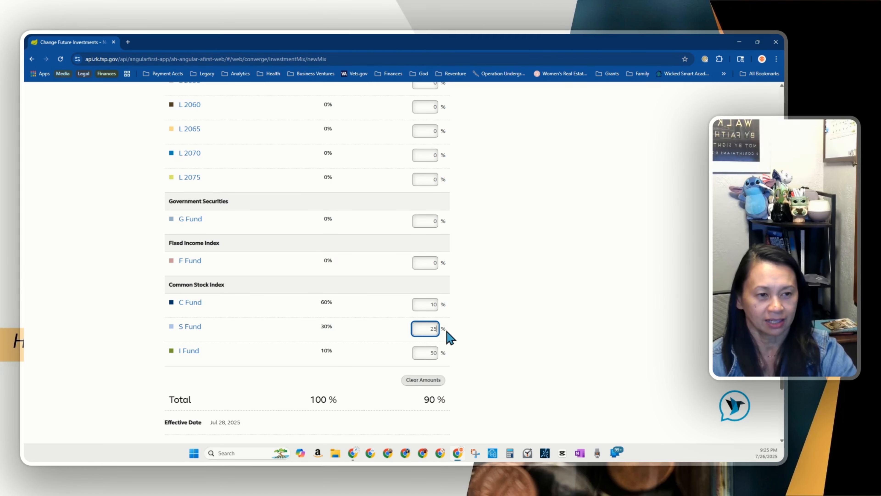
{"action": "left_click_drag", "start_coordinate": [416, 307], "coordinate": [463, 312]}
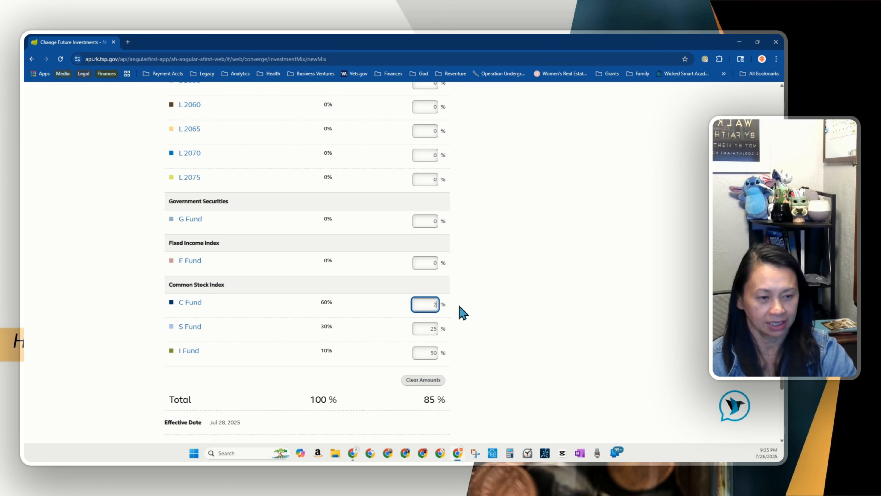
{"action": "type", "text": "25"}
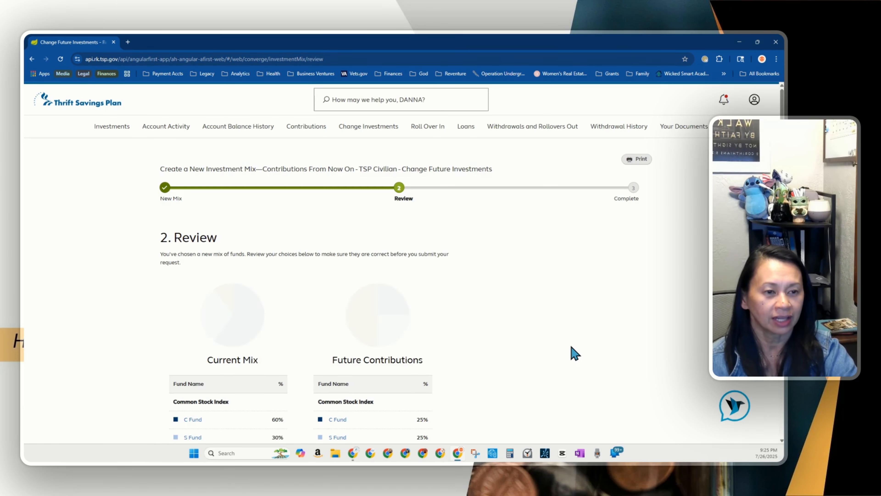
Check the reviewed mix for future contributions, submit the request and look over its confirmation summary.
{"action": "scroll", "coordinate": [572, 347], "scroll_direction": "down", "scroll_amount": 3}
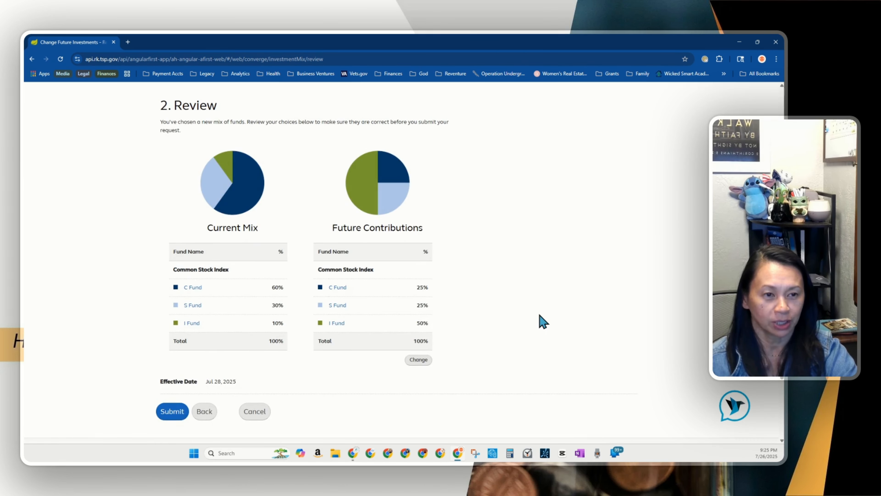
{"action": "left_click", "coordinate": [174, 412]}
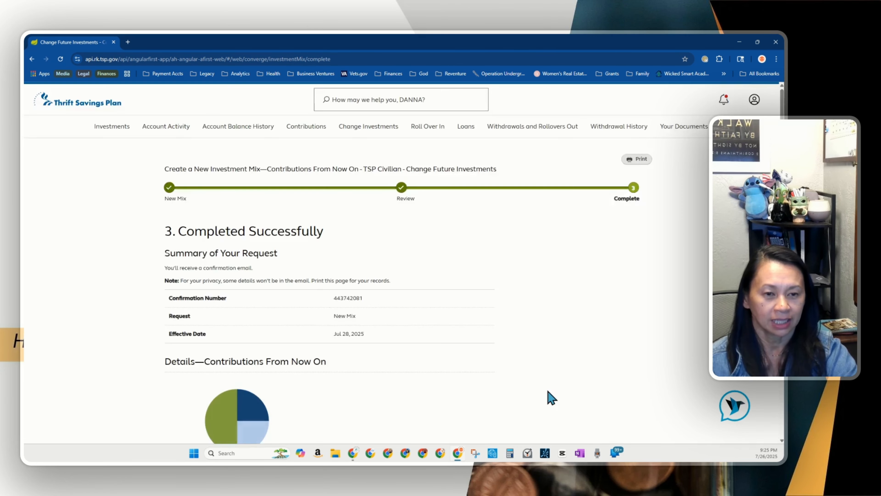
{"action": "scroll", "coordinate": [550, 398], "scroll_direction": "down", "scroll_amount": 1}
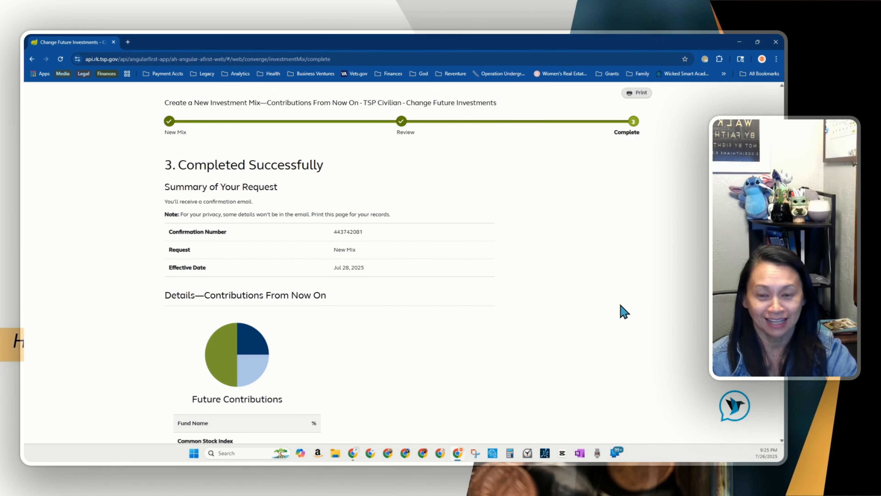
{"action": "scroll", "coordinate": [624, 312], "scroll_direction": "up", "scroll_amount": 2}
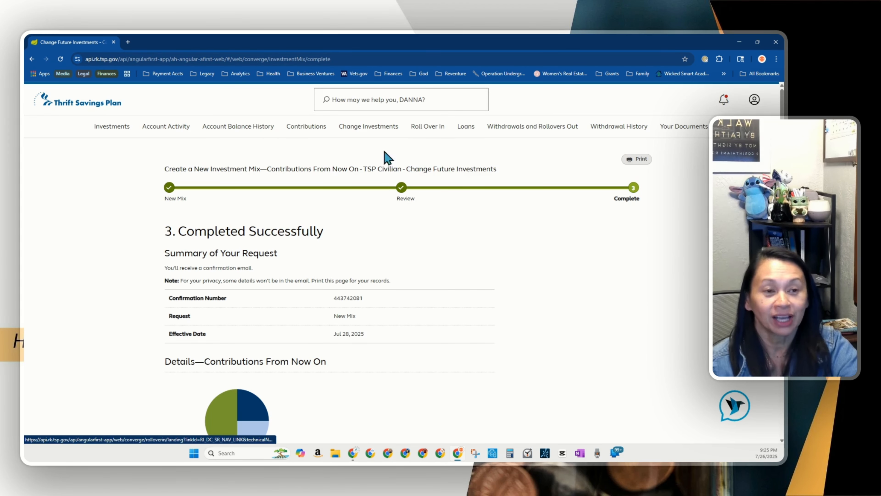
Start a transfer of money between funds and have the amounts to move given in dollars.
{"action": "left_click", "coordinate": [370, 134]}
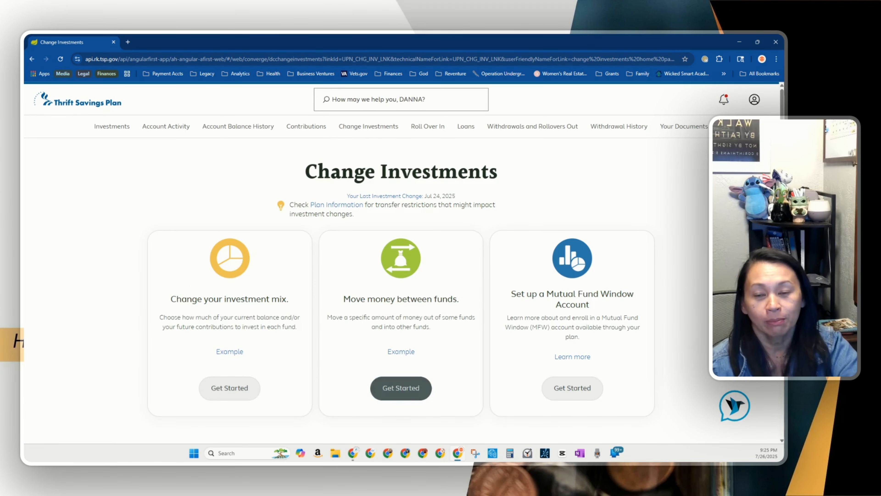
{"action": "left_click", "coordinate": [408, 396]}
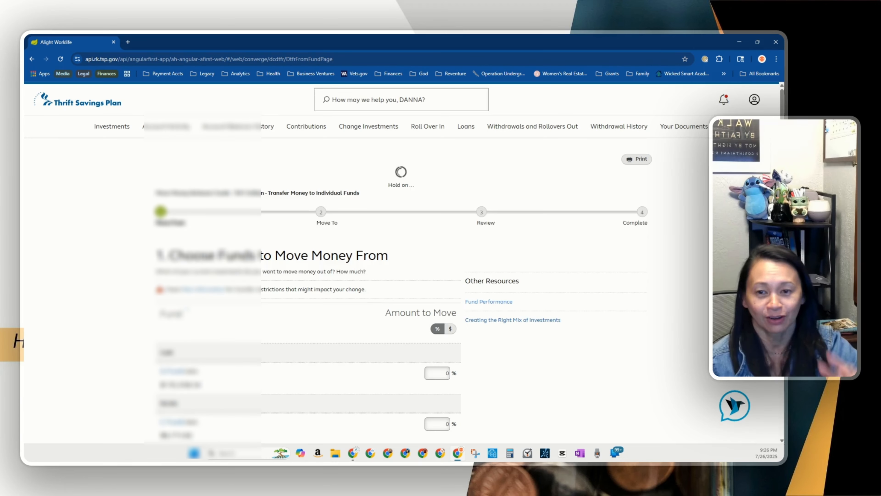
{"action": "scroll", "coordinate": [451, 181], "scroll_direction": "down", "scroll_amount": 5}
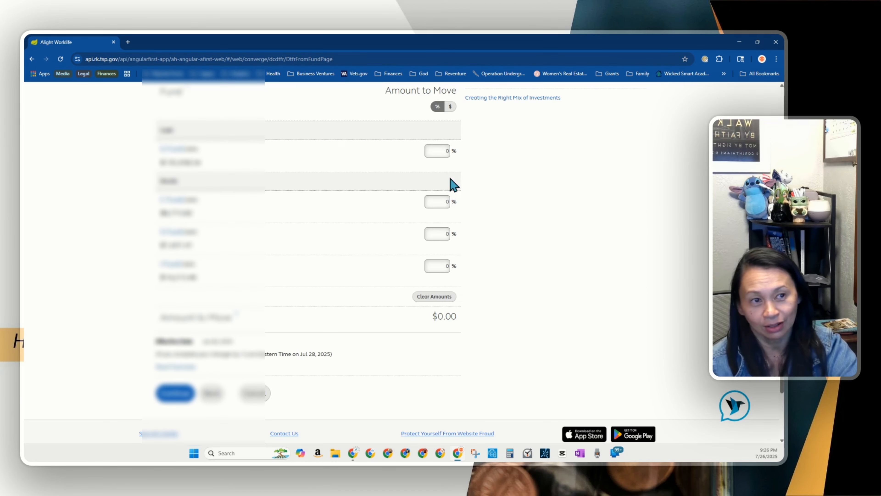
{"action": "left_click", "coordinate": [450, 106]}
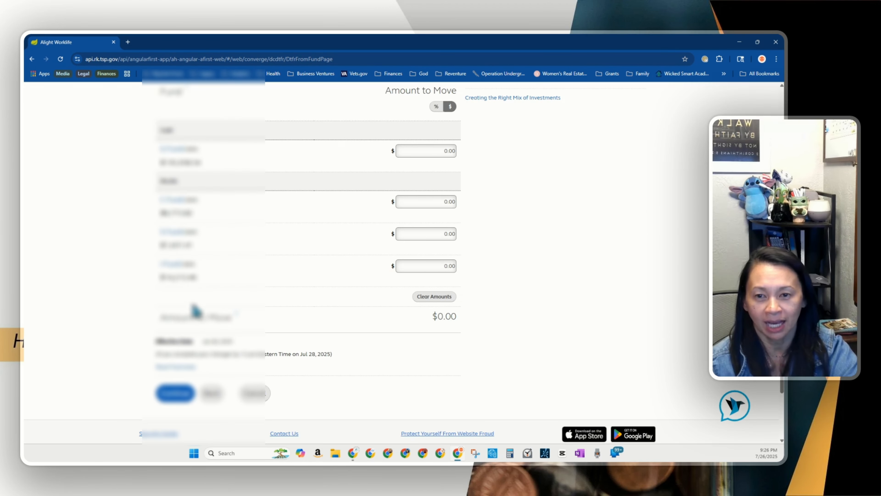
Enter the dollar amount to move out of the I Fund and continue to the choice of destination funds.
{"action": "left_click", "coordinate": [435, 267]}
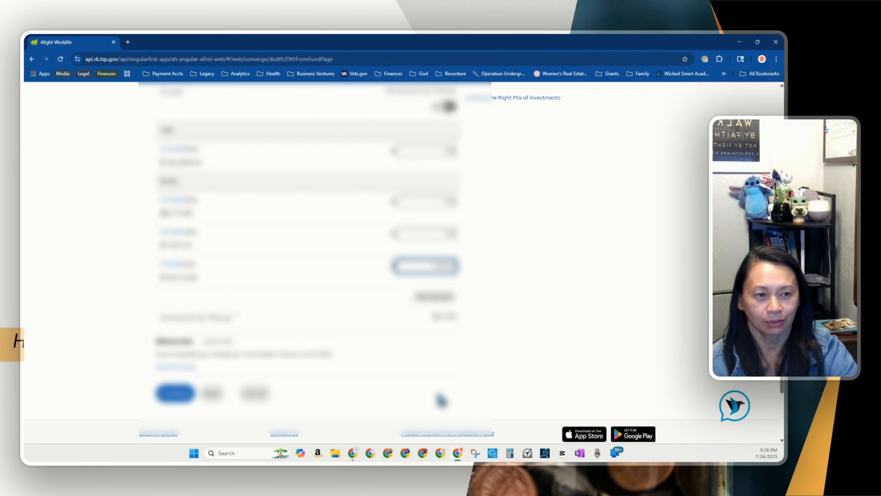
{"action": "left_click", "coordinate": [442, 403]}
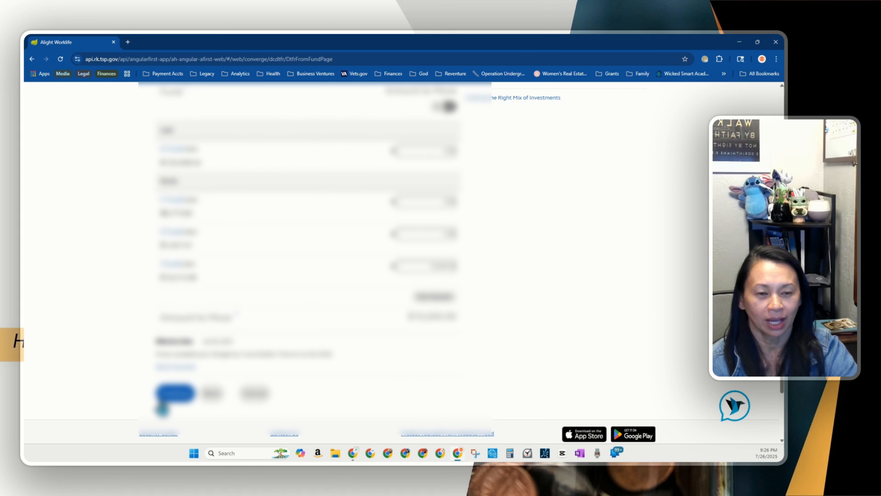
{"action": "left_click", "coordinate": [171, 397]}
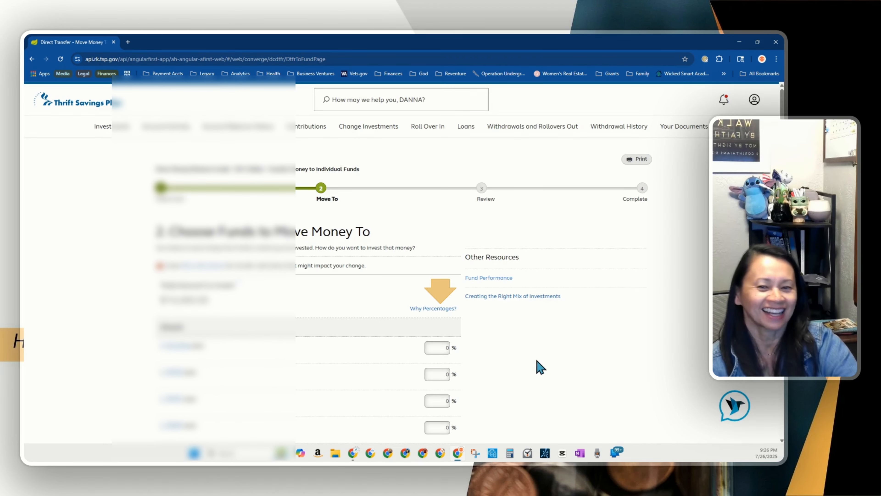
Allocate 100% of the moved money to the G Fund and continue to the transfer review.
{"action": "scroll", "coordinate": [554, 370], "scroll_direction": "down", "scroll_amount": 2}
{"action": "scroll", "coordinate": [553, 371], "scroll_direction": "down", "scroll_amount": 10}
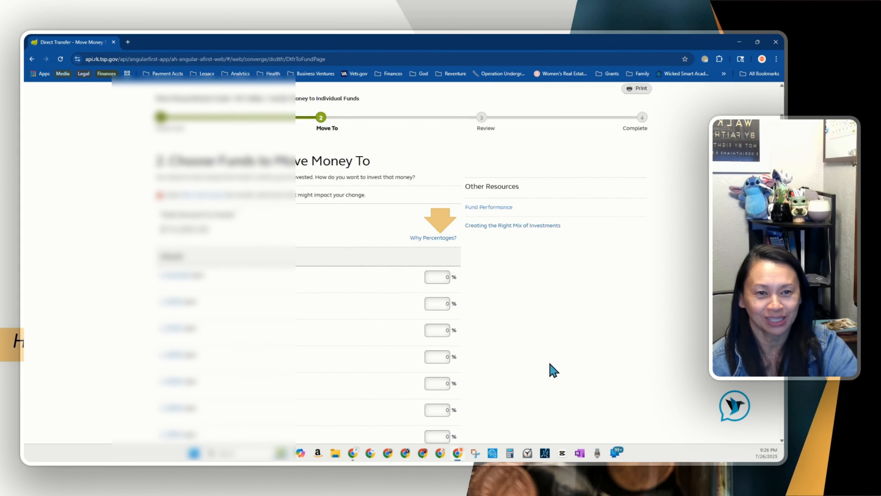
{"action": "scroll", "coordinate": [553, 371], "scroll_direction": "down", "scroll_amount": 6}
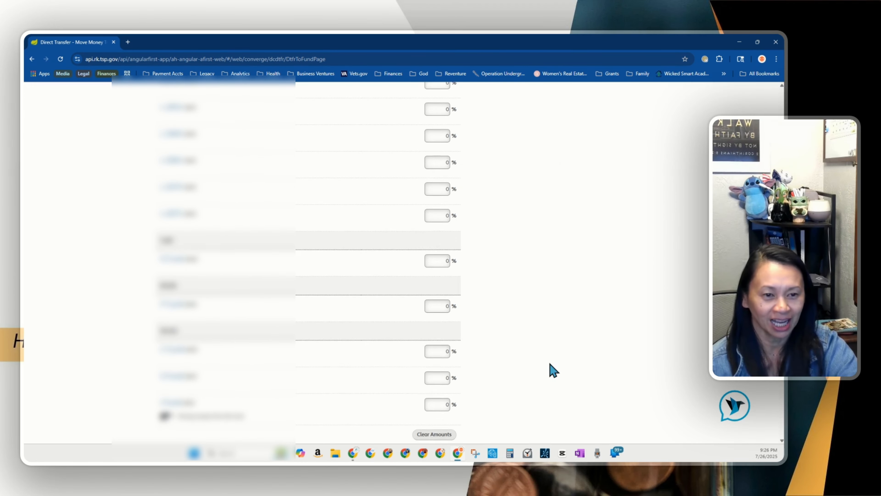
{"action": "scroll", "coordinate": [520, 321], "scroll_direction": "up", "scroll_amount": 2}
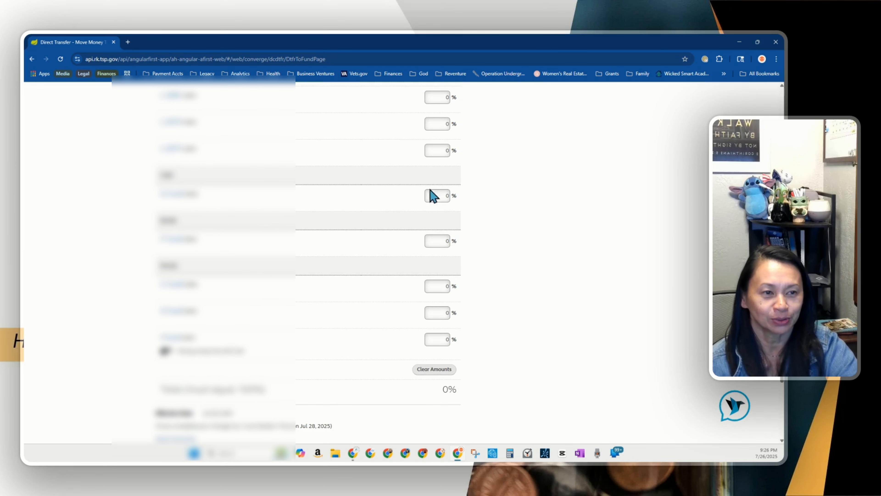
{"action": "left_click", "coordinate": [430, 196]}
{"action": "type", "text": "100"}
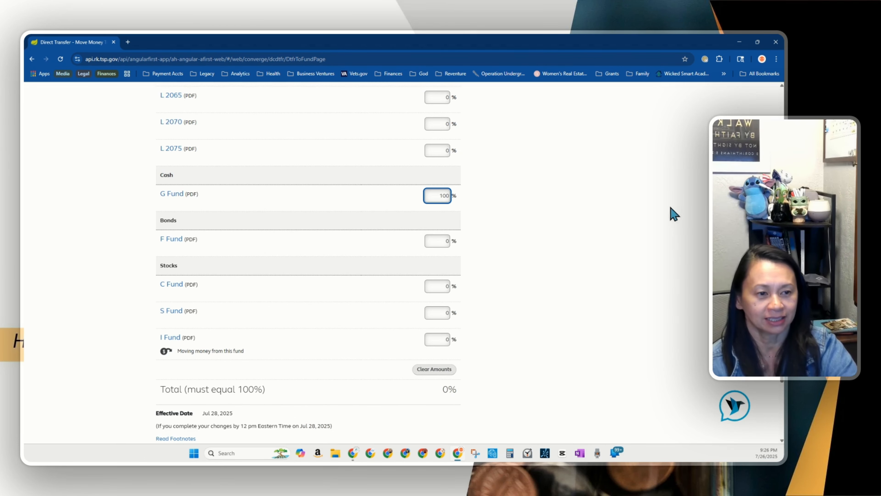
{"action": "scroll", "coordinate": [561, 304], "scroll_direction": "down", "scroll_amount": 4}
{"action": "scroll", "coordinate": [559, 302], "scroll_direction": "up", "scroll_amount": 2}
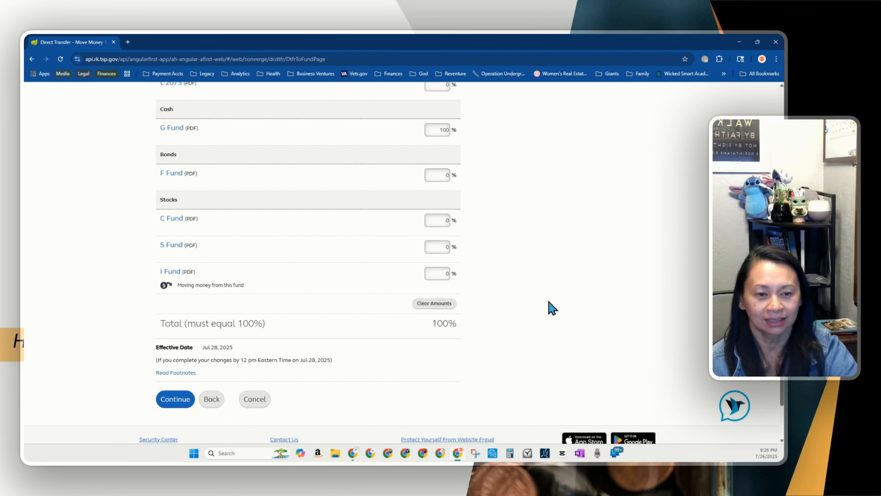
{"action": "left_click", "coordinate": [174, 399]}
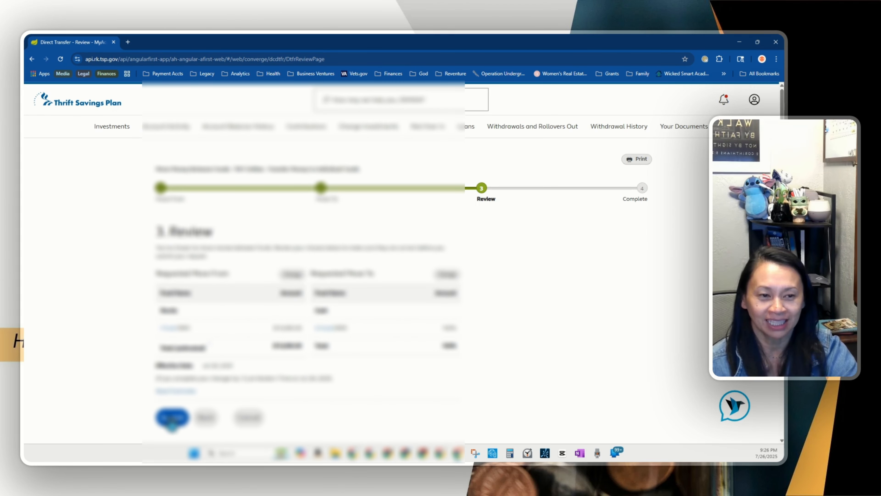
Submit the transfer from the I Fund to the G Fund and look over the request summary and details.
{"action": "left_click", "coordinate": [172, 418]}
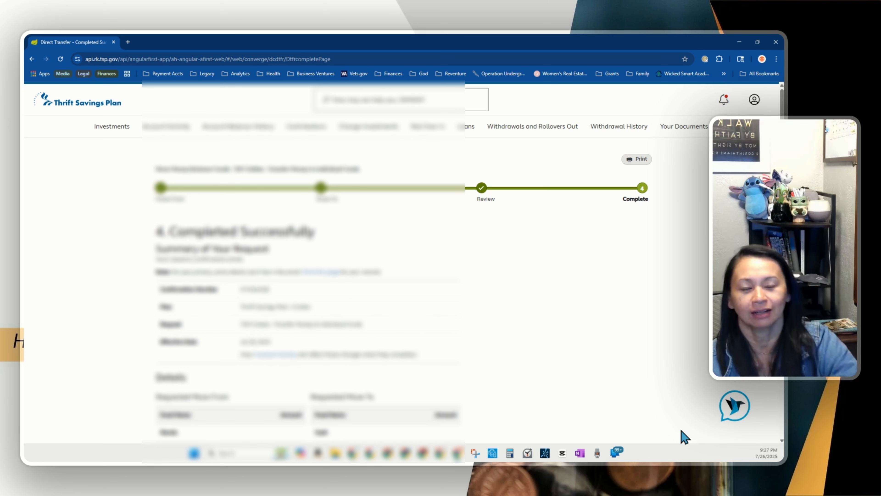
{"action": "scroll", "coordinate": [600, 370], "scroll_direction": "down", "scroll_amount": 2}
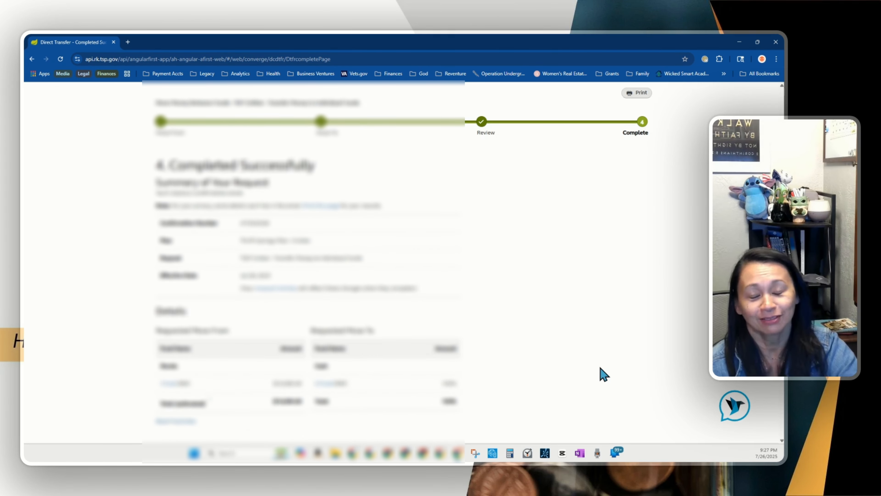
{"action": "scroll", "coordinate": [608, 362], "scroll_direction": "down", "scroll_amount": 3}
{"action": "scroll", "coordinate": [652, 366], "scroll_direction": "up", "scroll_amount": 3}
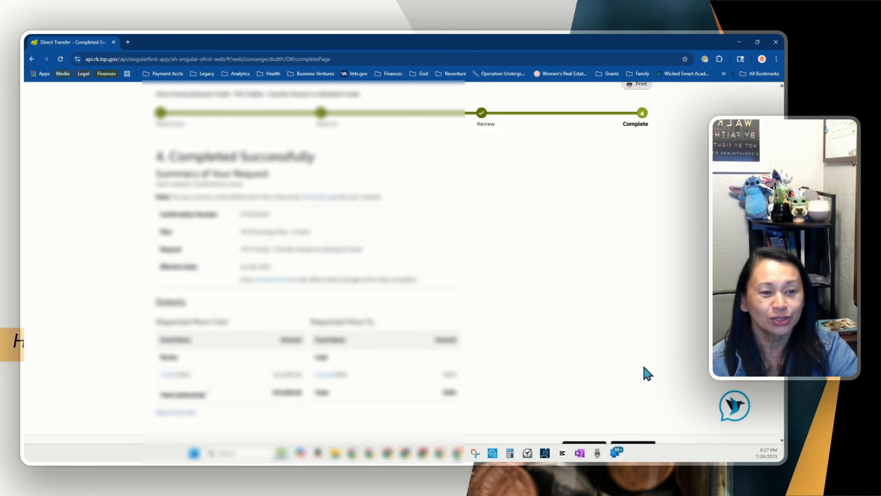
{"action": "scroll", "coordinate": [647, 375], "scroll_direction": "up", "scroll_amount": 2}
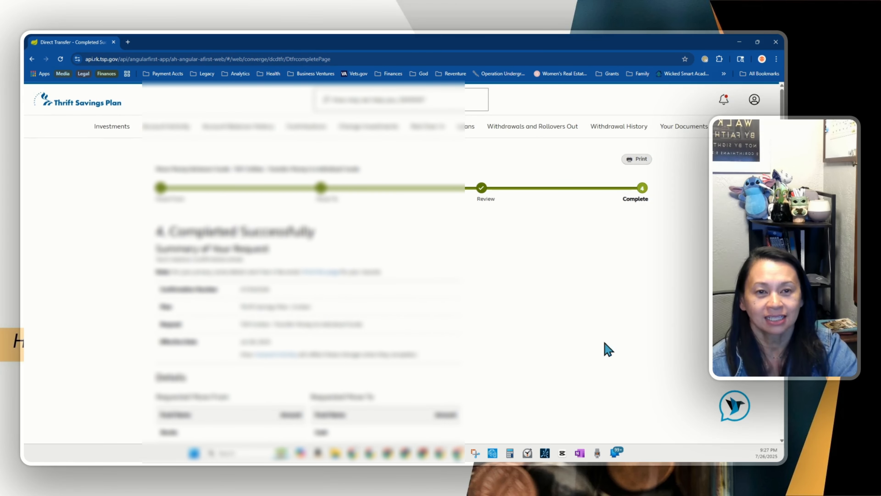